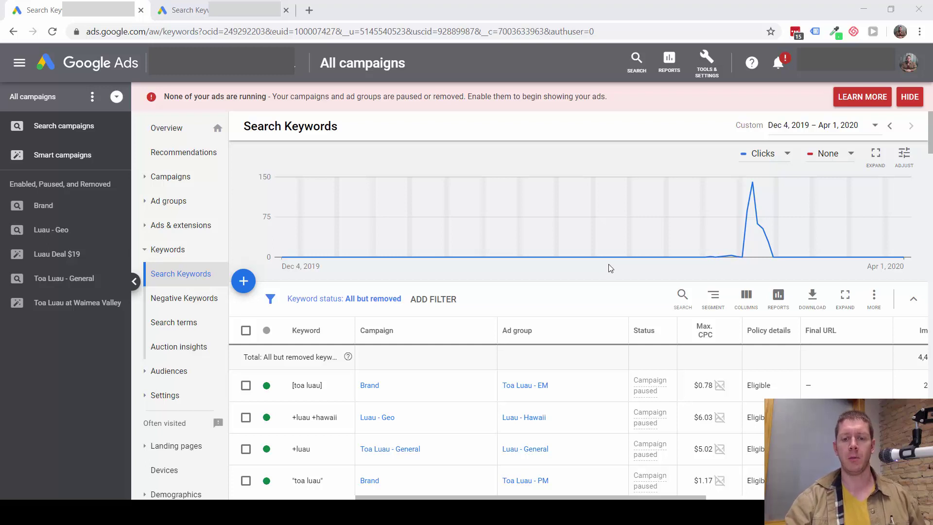
Look over the keyword table, briefly highlighting [toa luau] and then [luau honolulu].
mouse_move(609, 259)
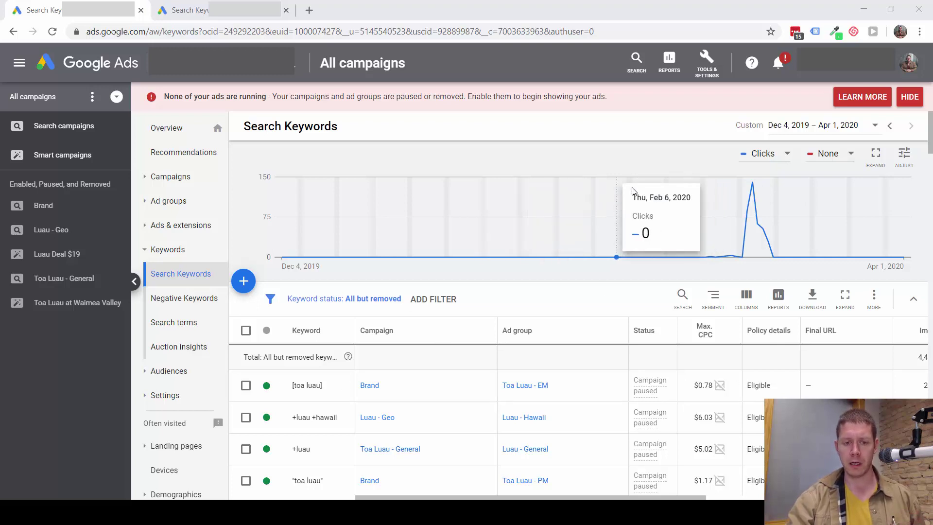
scroll(343, 309, "down", 5)
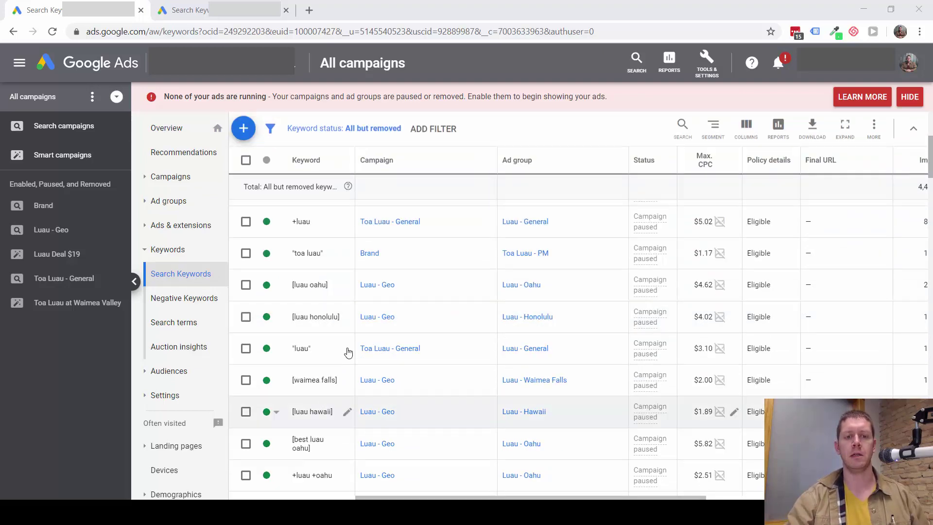
scroll(353, 316, "up", 5)
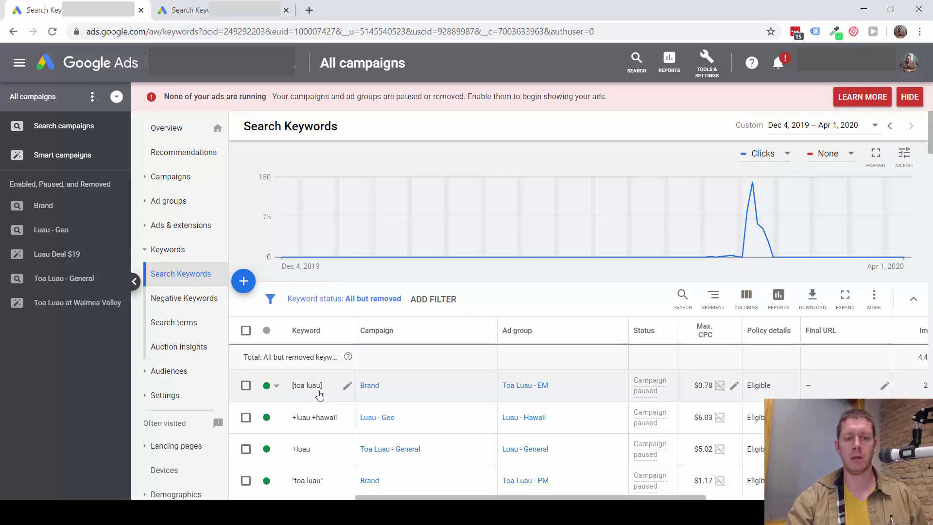
left_click_drag(322, 386, 294, 390)
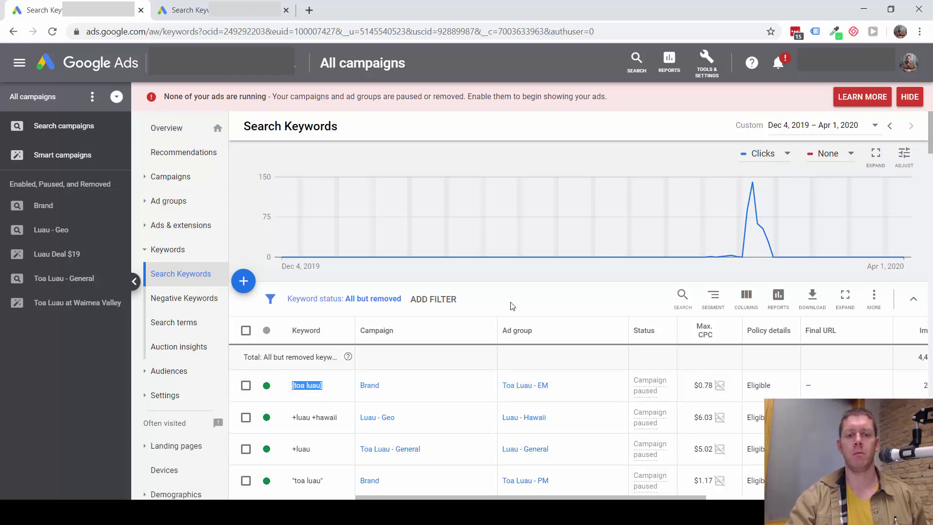
left_click(384, 360)
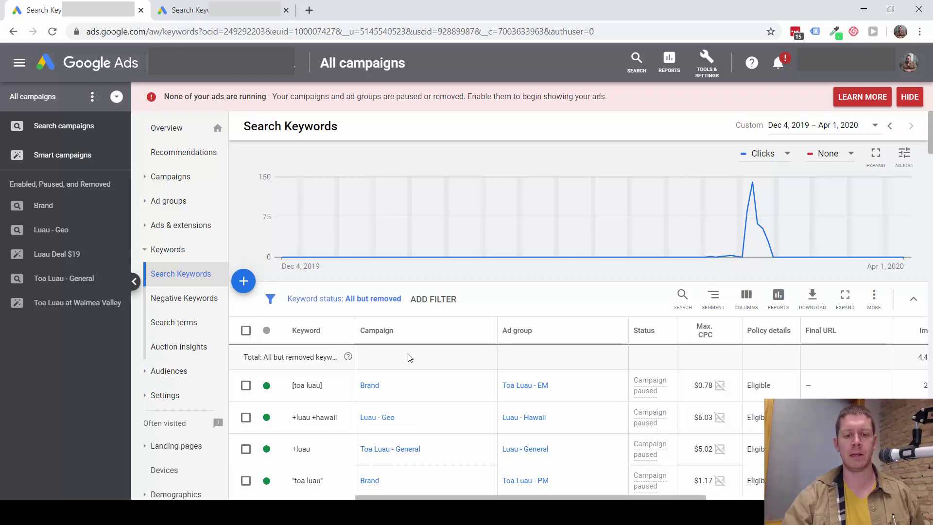
scroll(406, 355, "down", 3)
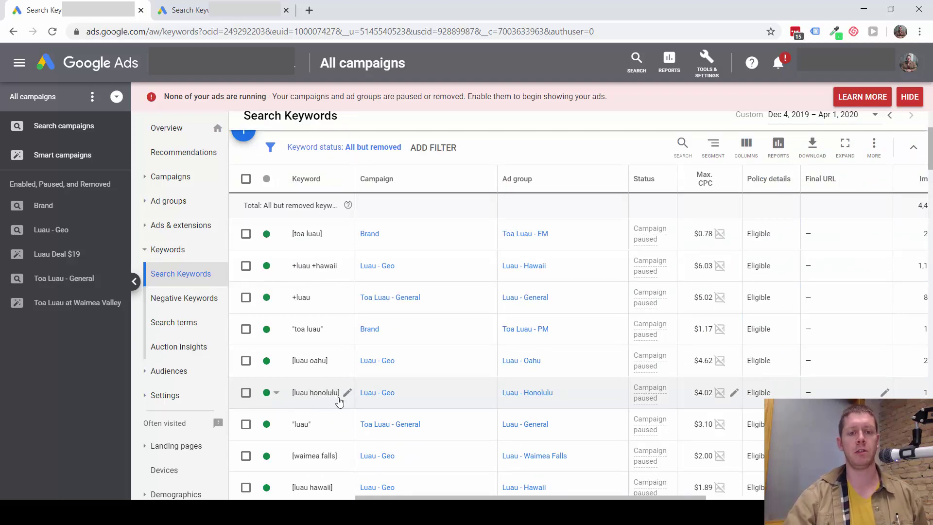
scroll(337, 397, "up", 2)
scroll(341, 340, "down", 2)
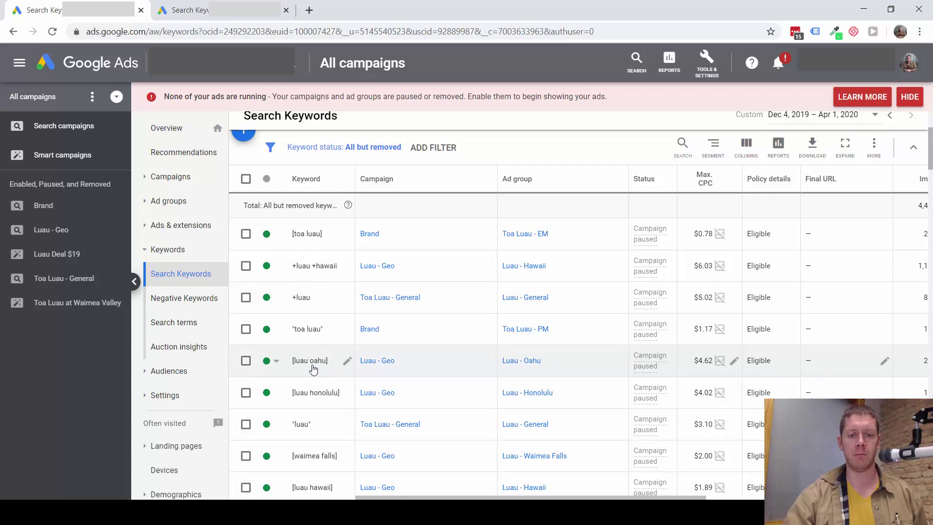
left_click_drag(290, 397, 340, 394)
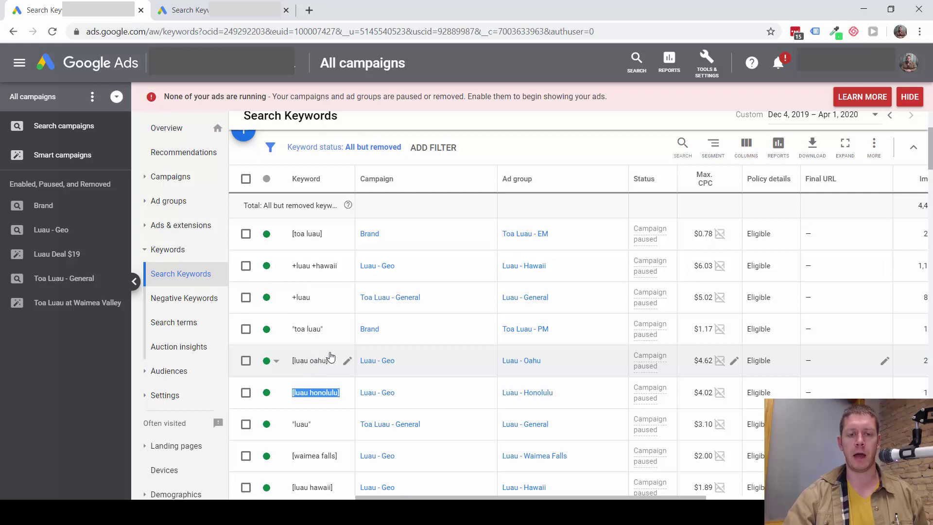
scroll(337, 363, "up", 2)
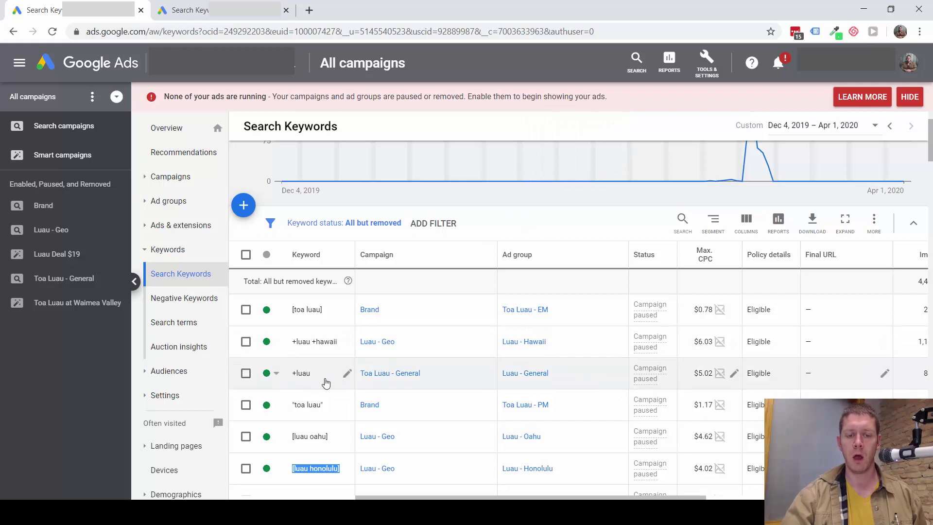
left_click(297, 380)
Check the +luau row's stats sideways, then tick both the +luau and "luau" keywords.
triple_click(294, 380)
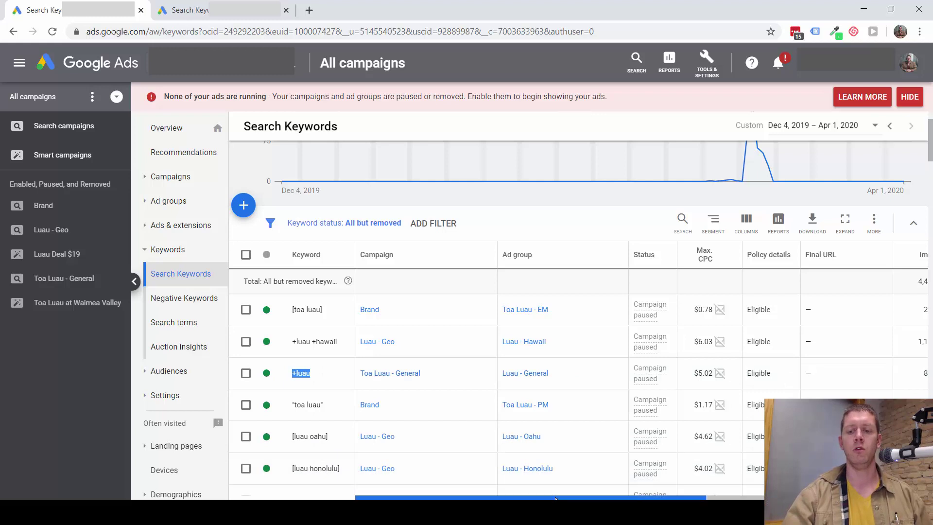
left_click_drag(550, 499, 592, 499)
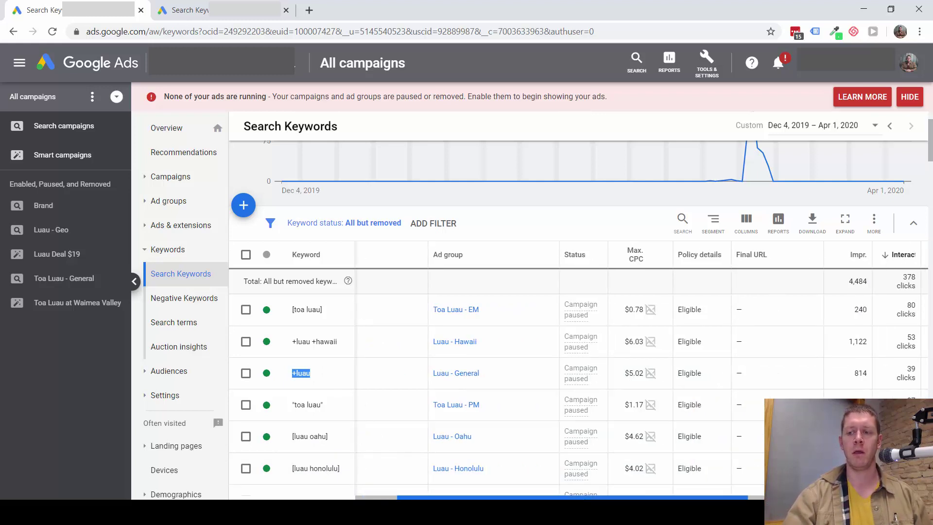
left_click_drag(592, 499, 551, 499)
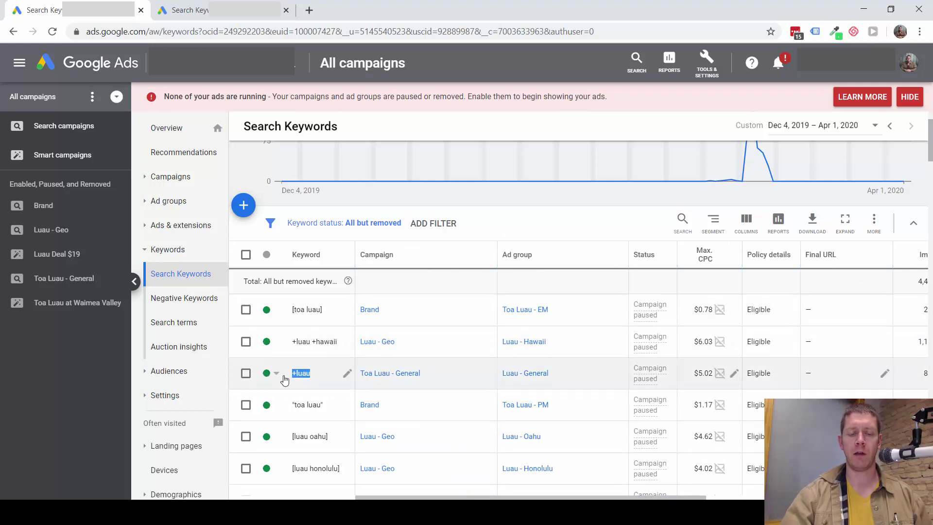
left_click(245, 373)
scroll(296, 365, "down", 2)
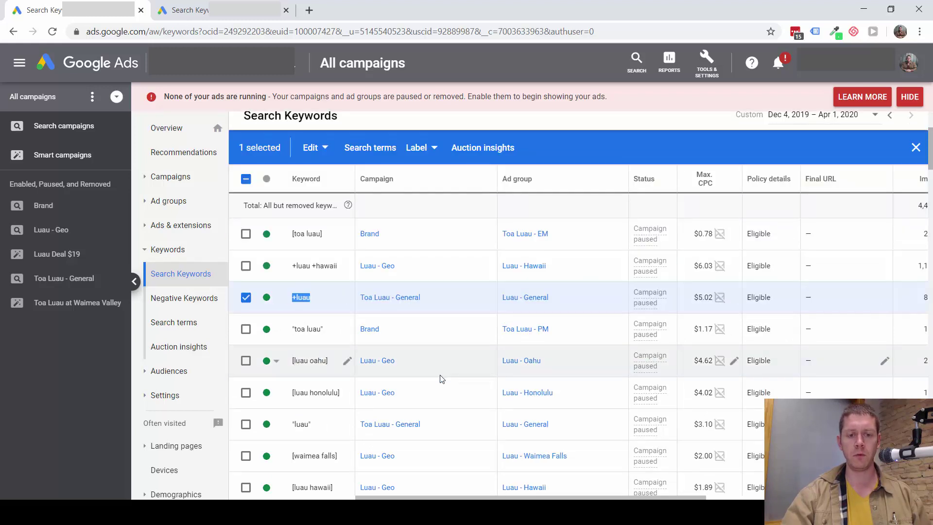
left_click(245, 428)
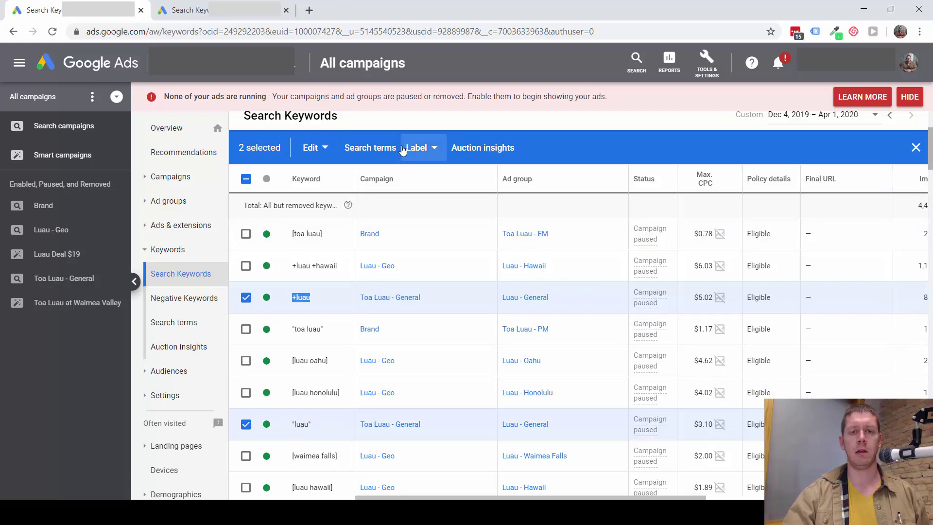
Open the Search terms report for the selected +luau and "luau" keywords.
left_click(370, 149)
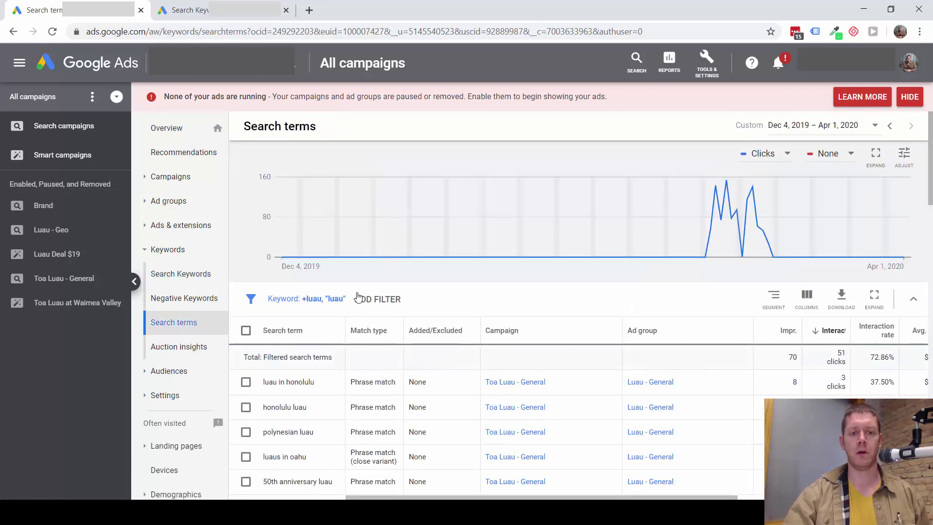
scroll(507, 224, "down", 2)
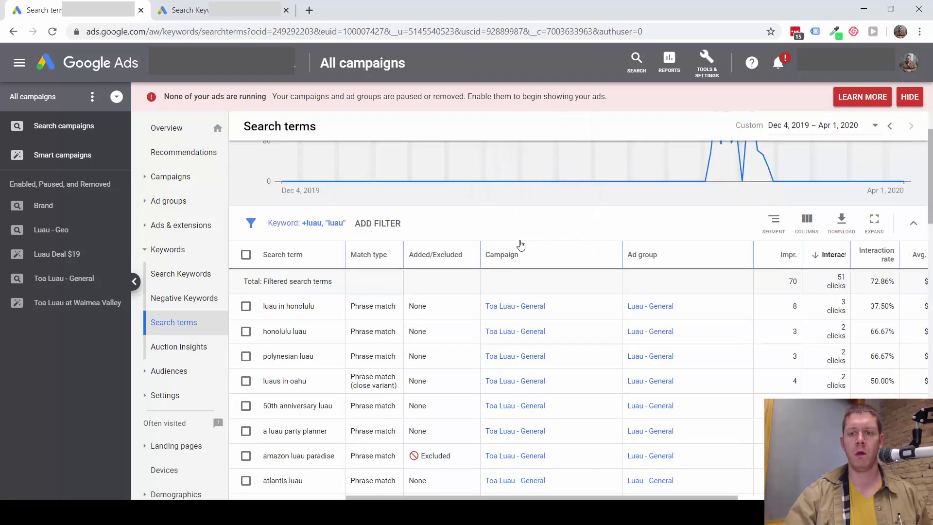
scroll(339, 301, "down", 2)
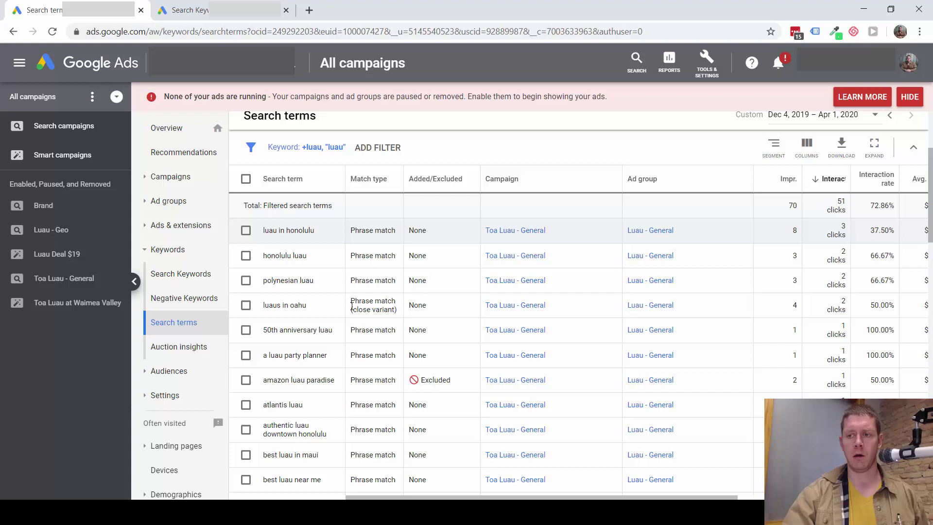
scroll(362, 270, "up", 2)
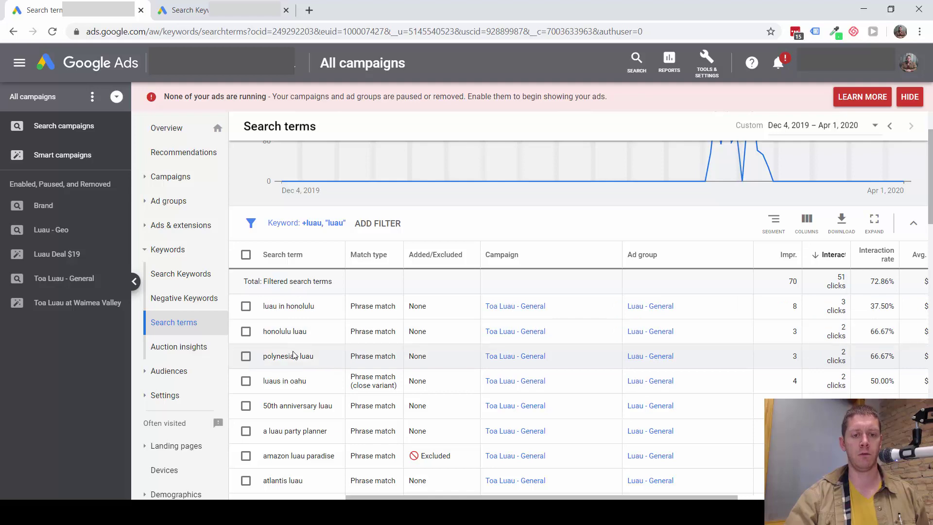
Scroll through the matching search terms, highlighting luau clothes, and return to the top.
scroll(289, 351, "down", 2)
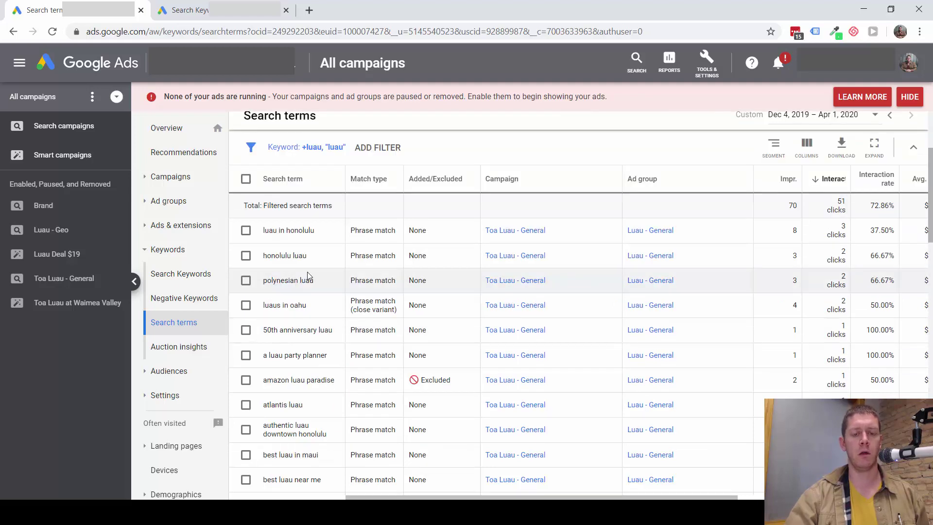
scroll(306, 277, "down", 4)
scroll(306, 280, "down", 2)
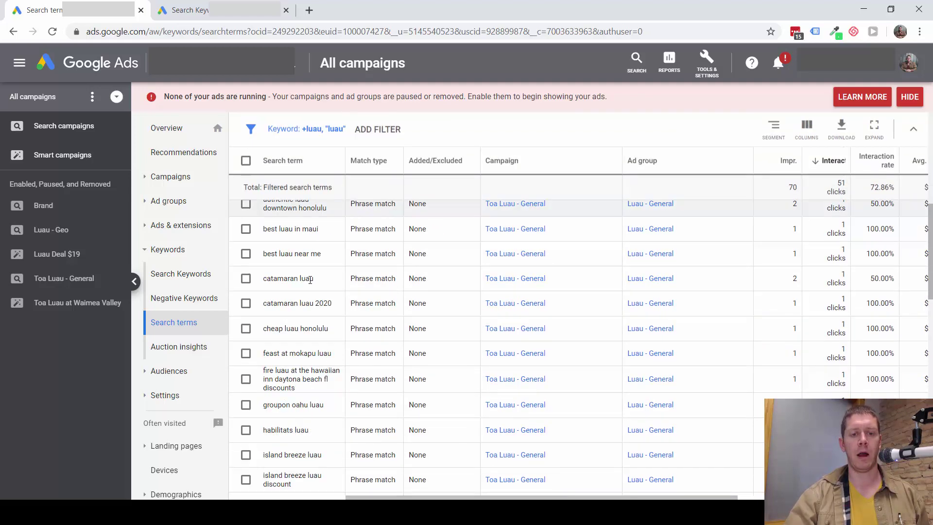
scroll(310, 280, "down", 2)
scroll(310, 280, "down", 2)
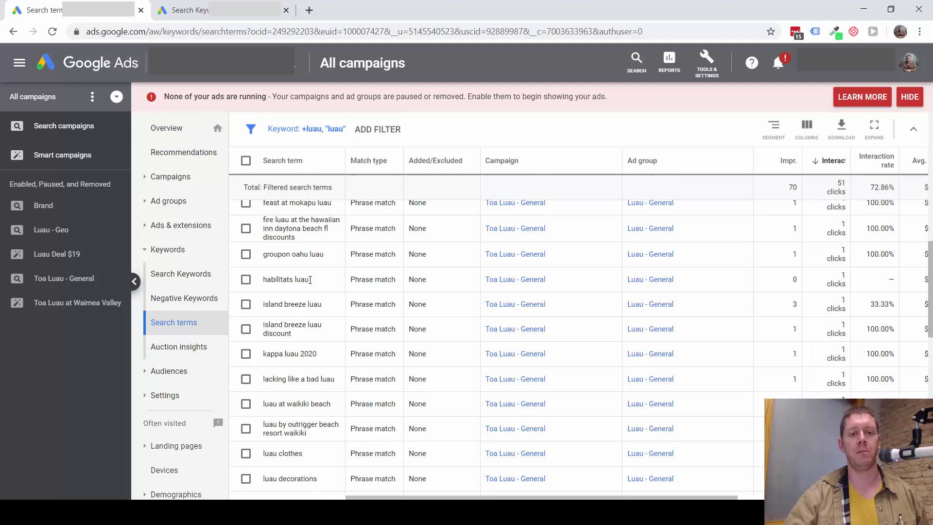
scroll(316, 311, "up", 2)
scroll(311, 375, "up", 5)
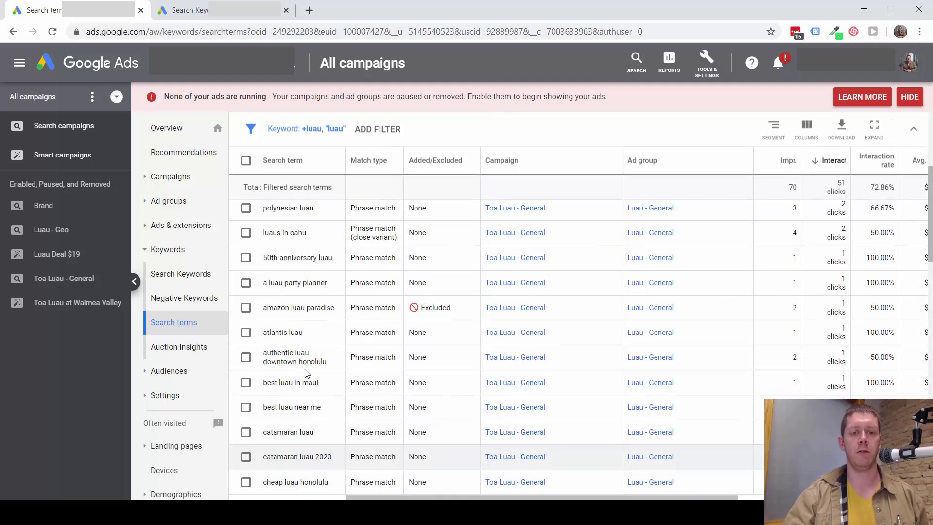
scroll(306, 374, "down", 4)
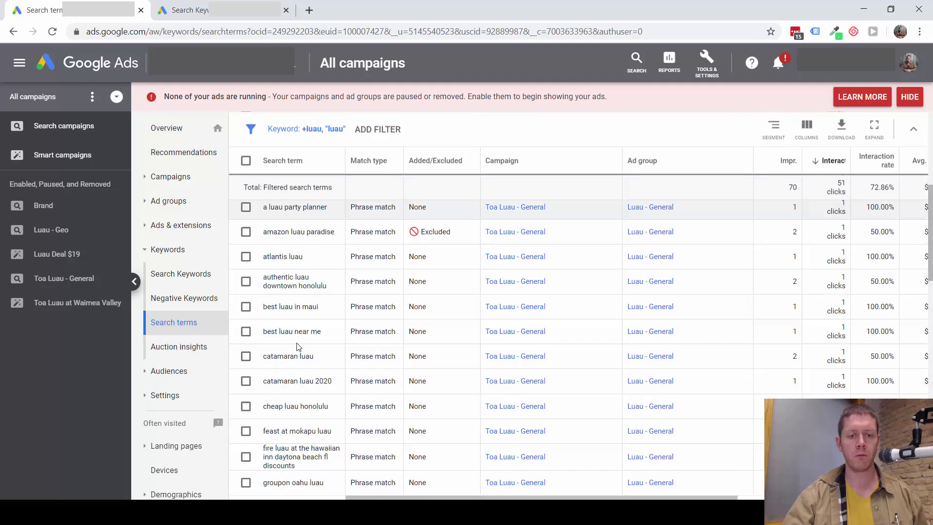
scroll(292, 311, "down", 4)
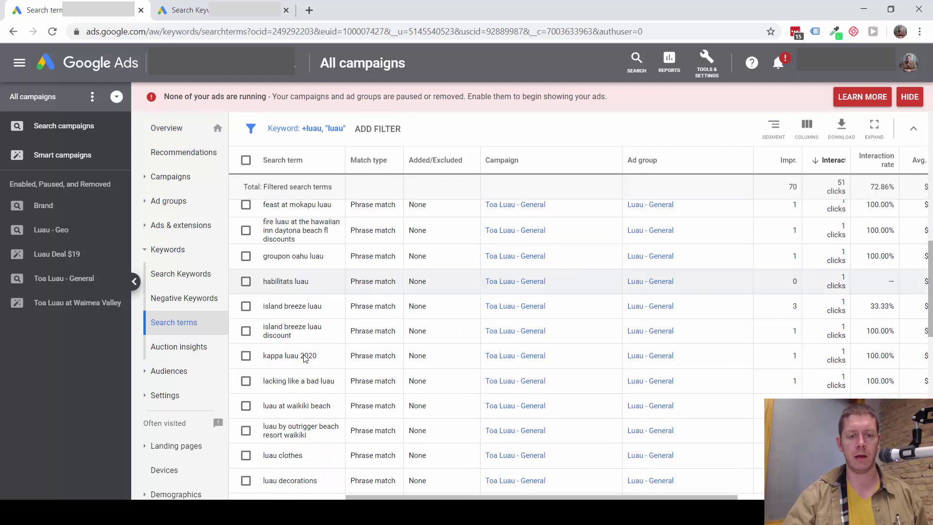
left_click_drag(302, 457, 263, 457)
scroll(336, 301, "up", 10)
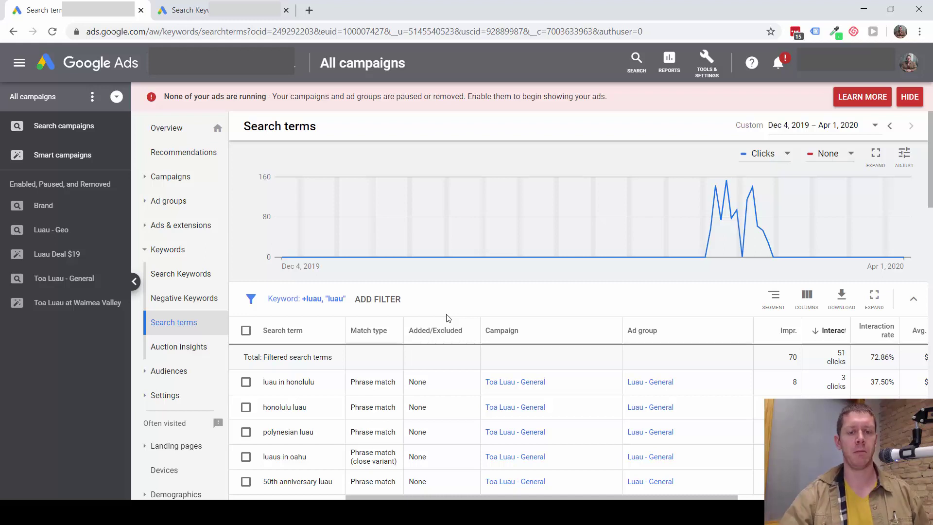
mouse_move(578, 255)
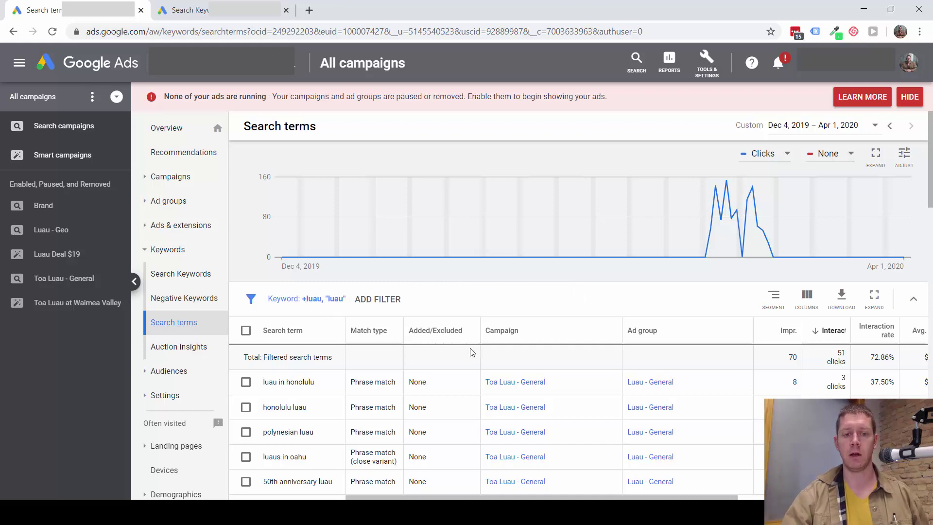
Tick luau in honolulu and honolulu luau, then clear that selection.
scroll(470, 352, "down", 2)
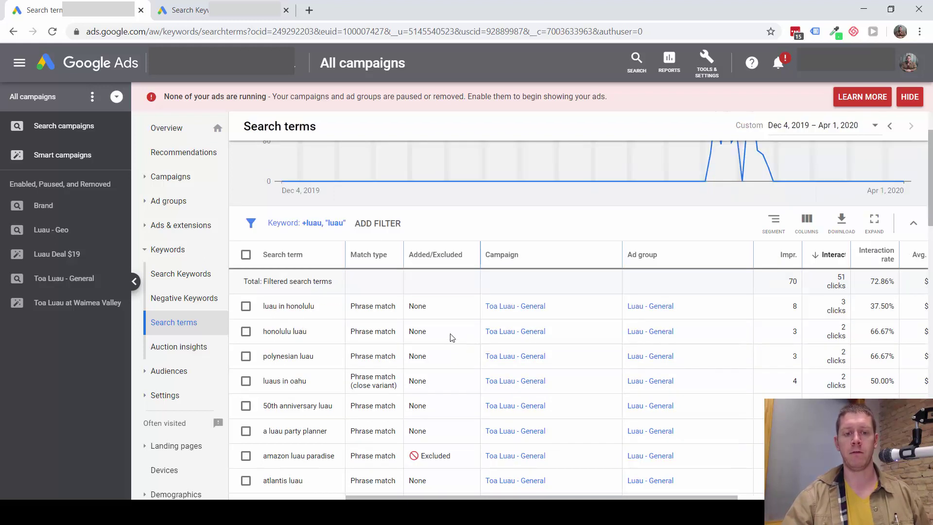
left_click(246, 306)
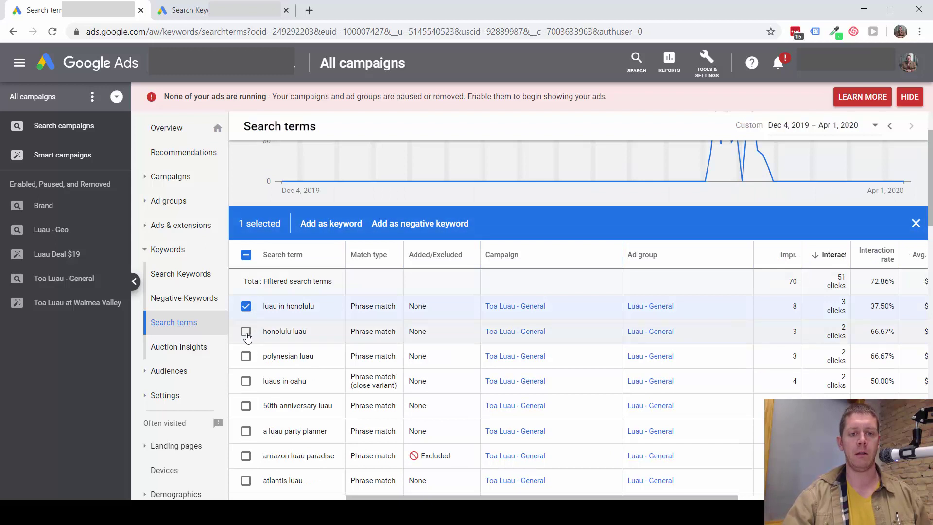
left_click(246, 332)
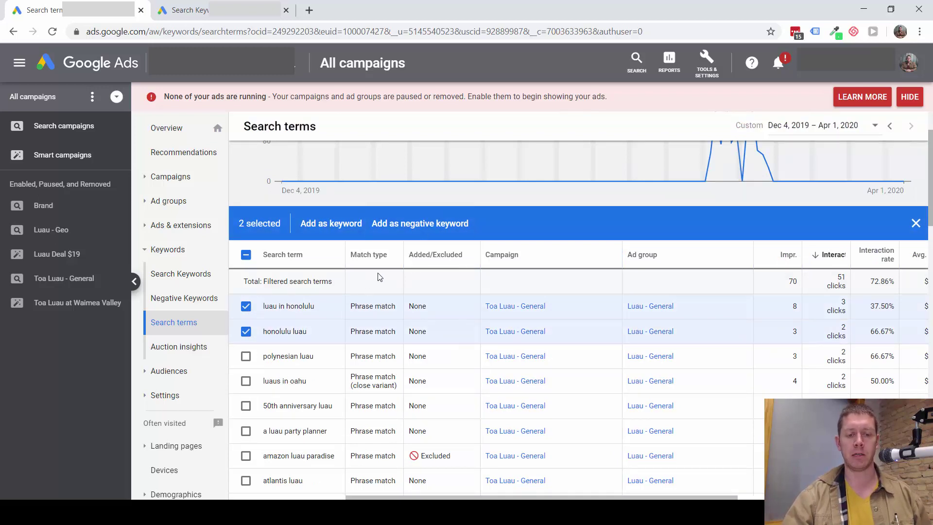
scroll(371, 289, "down", 2)
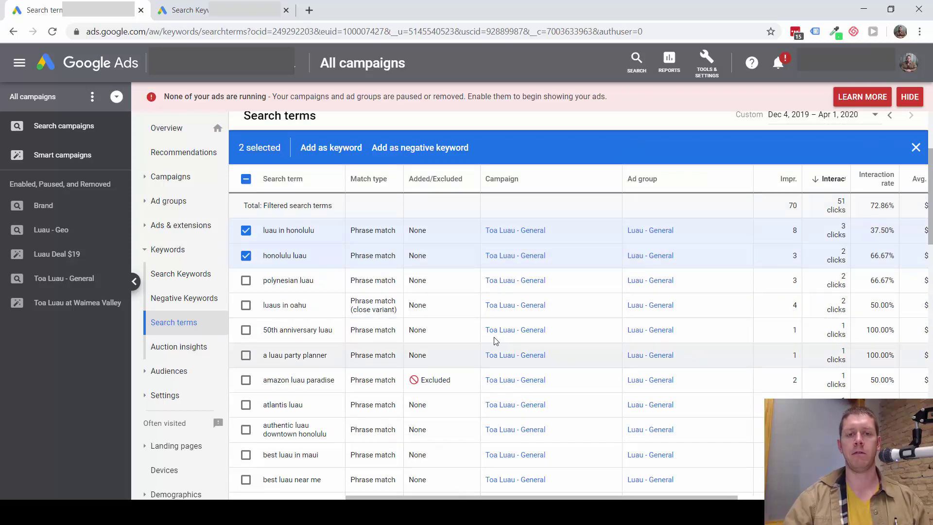
scroll(535, 350, "up", 4)
left_click(915, 298)
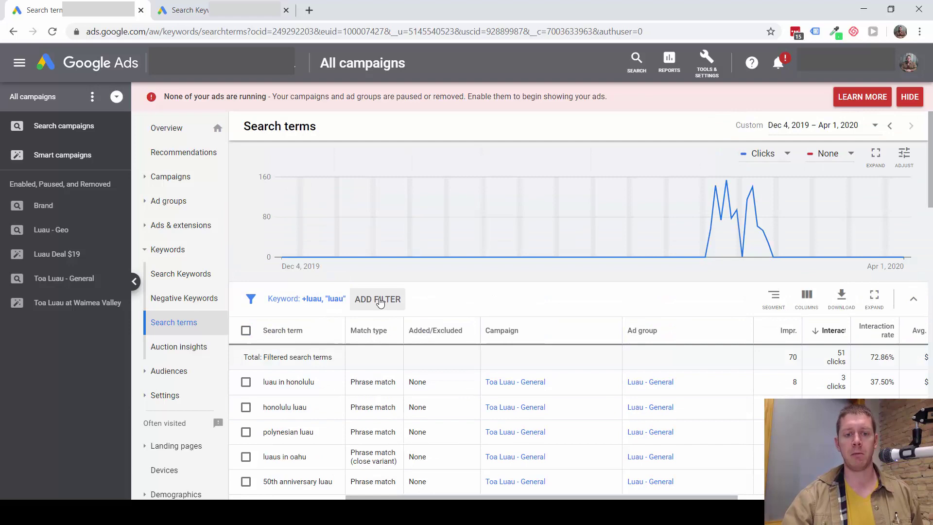
Tick best luau in maui, best luau near me, luau in honolulu and honolulu luau.
scroll(376, 302, "down", 2)
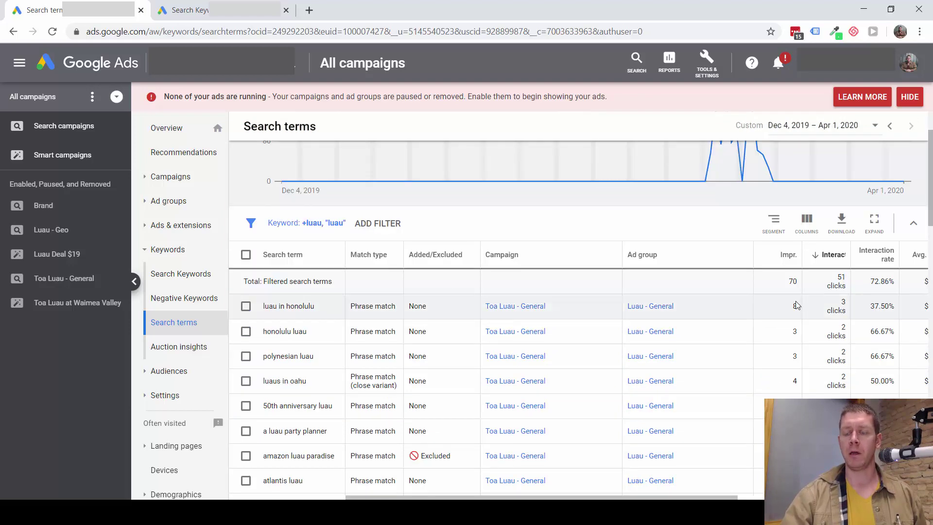
scroll(259, 296, "down", 2)
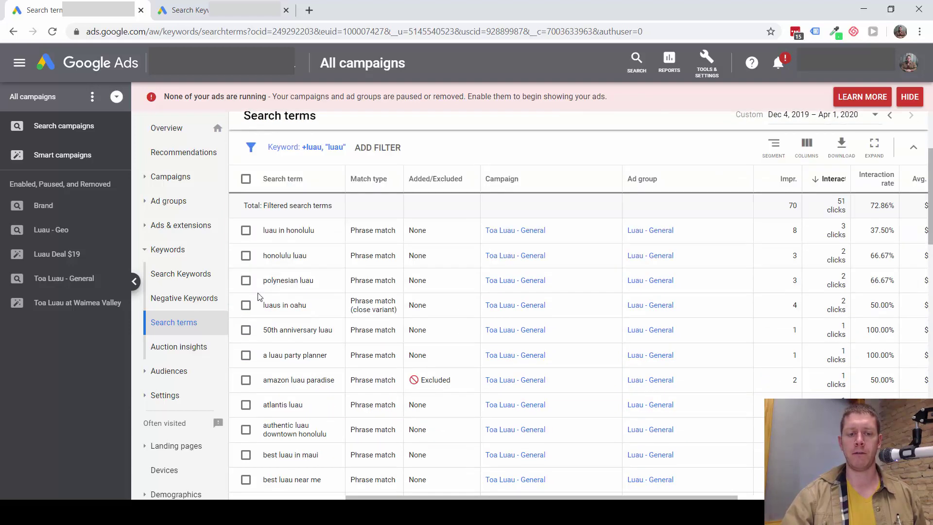
left_click(245, 456)
left_click(246, 480)
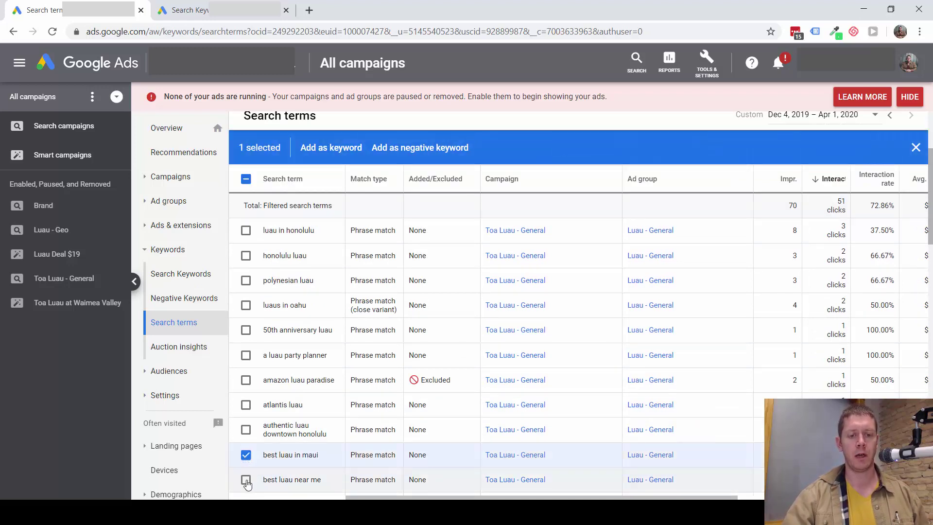
left_click(246, 230)
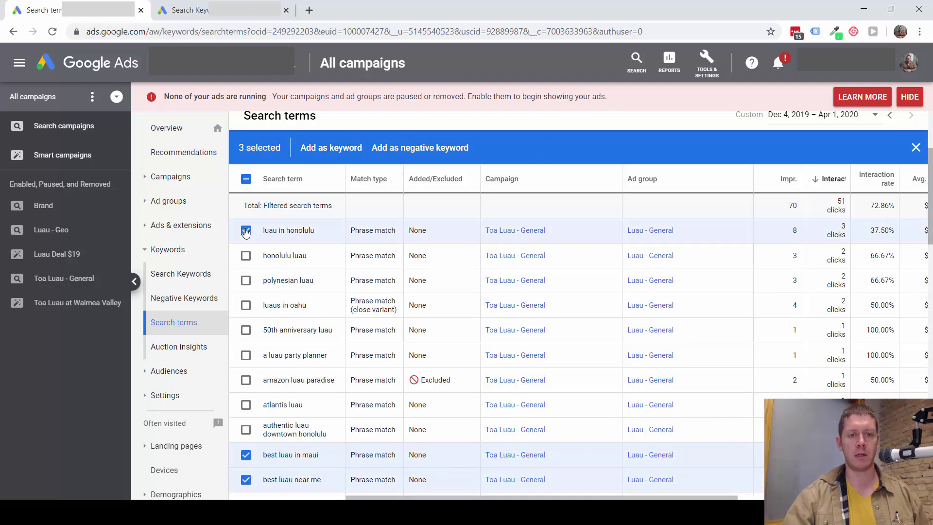
left_click(246, 256)
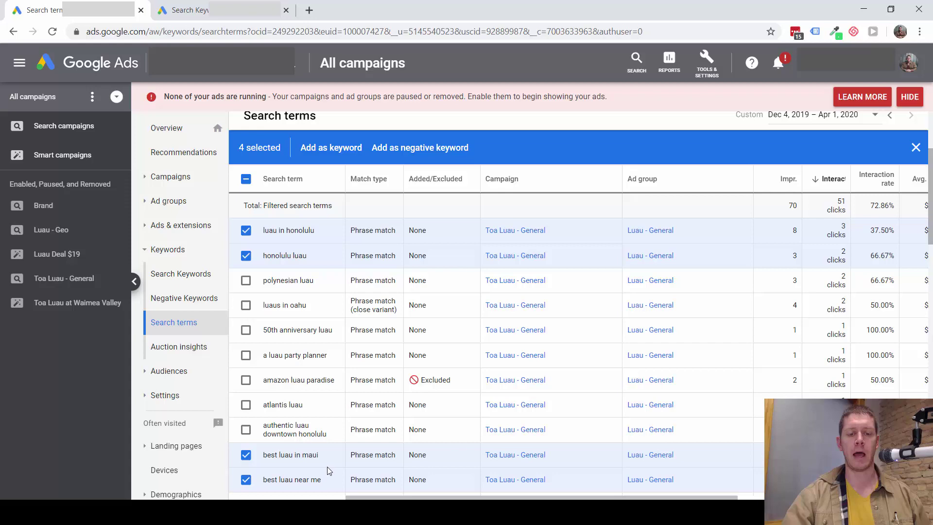
scroll(327, 473, "down", 2)
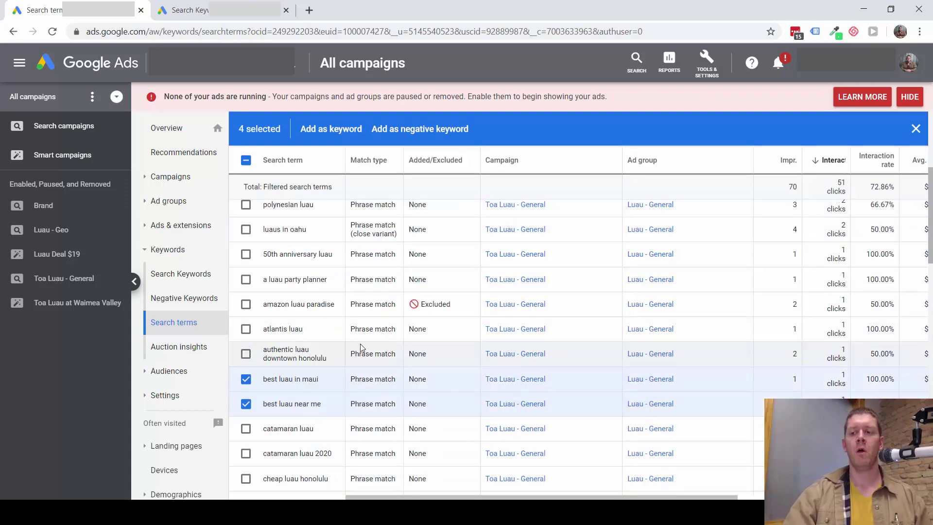
scroll(610, 340, "up", 5)
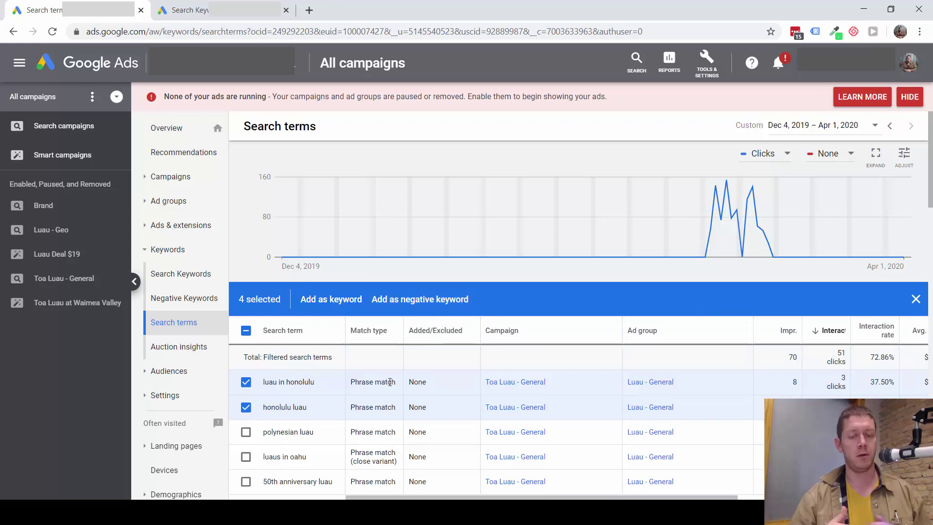
Clear the four selected search terms and go back to the Search Keywords list.
left_click(915, 299)
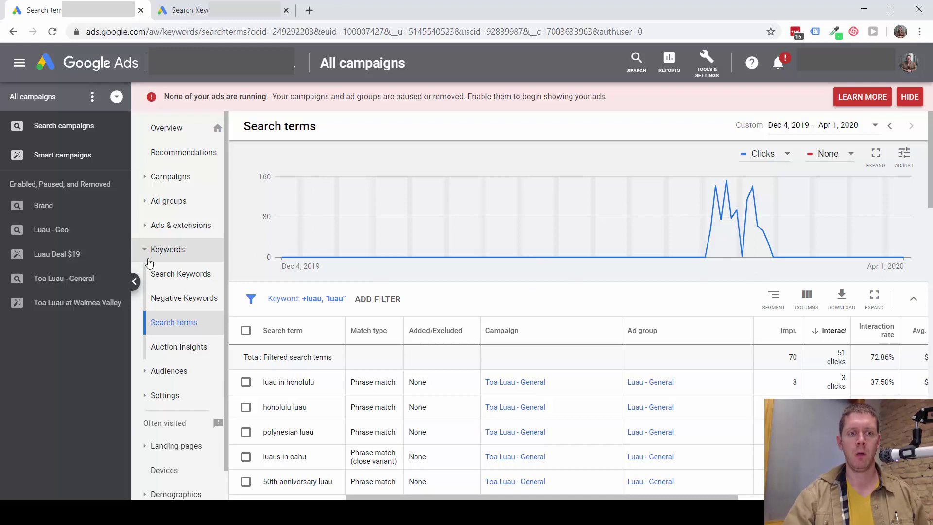
left_click(173, 275)
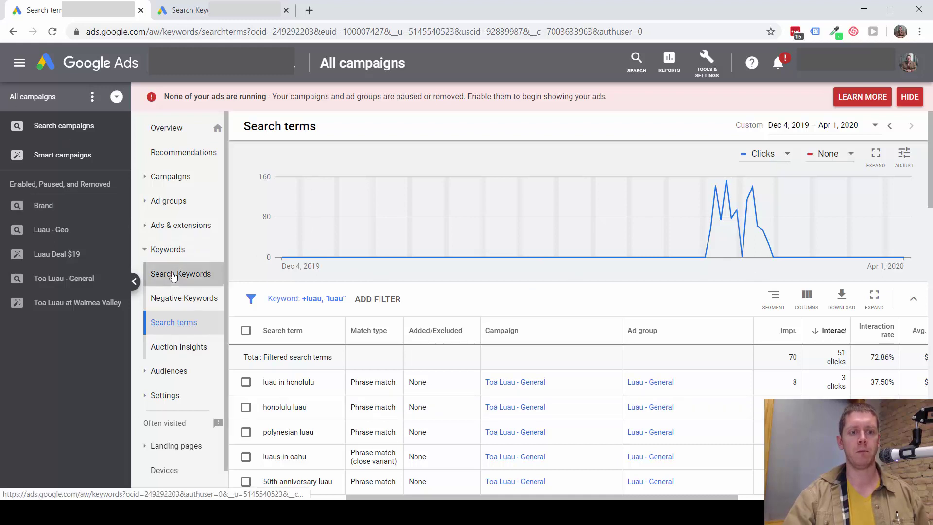
scroll(312, 375, "down", 2)
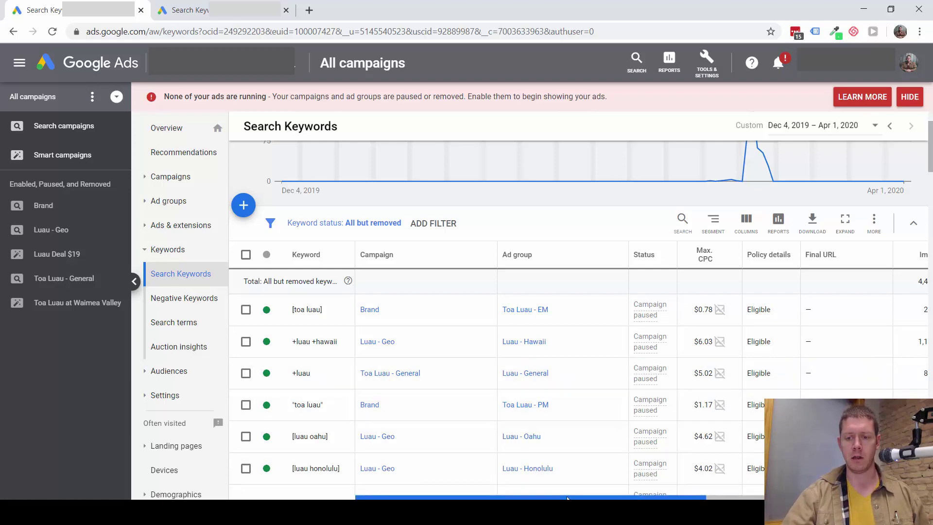
left_click_drag(567, 499, 751, 494)
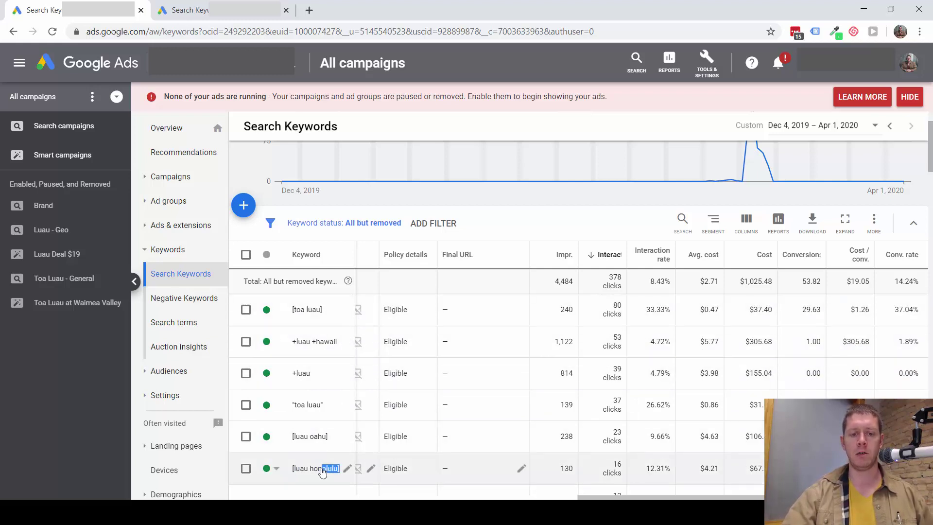
left_click_drag(339, 469, 290, 473)
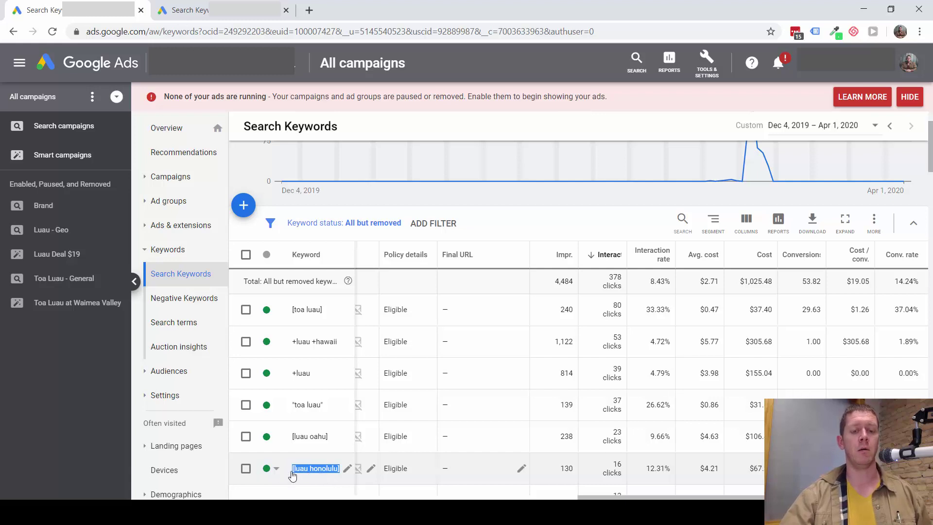
left_click(291, 376)
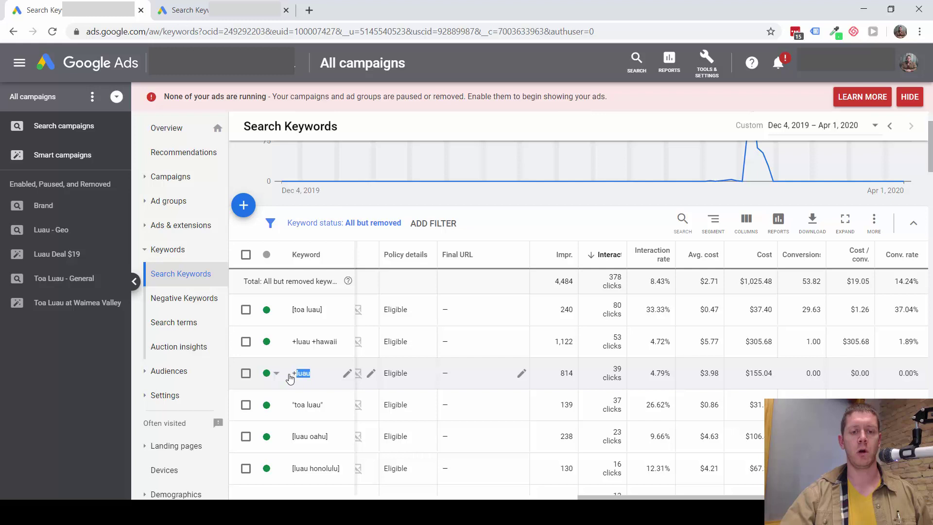
double_click(293, 375)
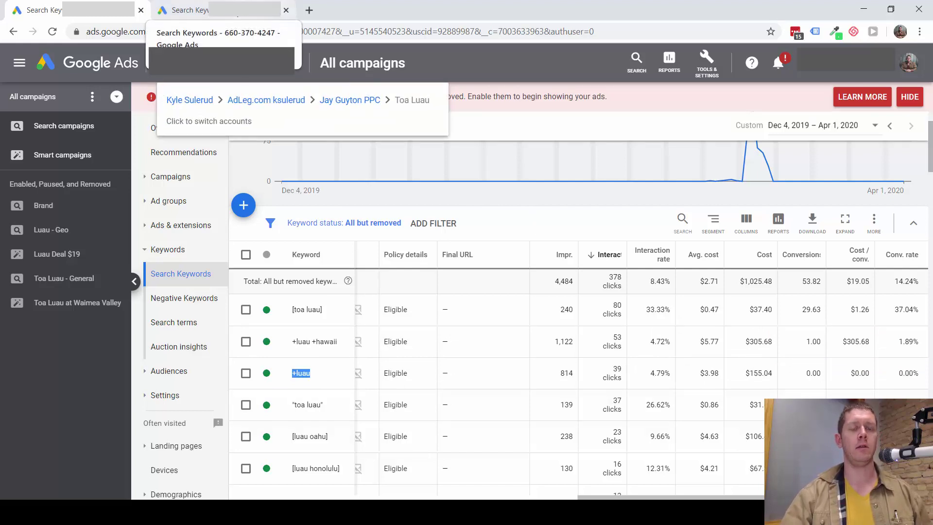
Switch to the Starting campaign's keywords tab and tick the +EMDR keyword.
left_click(235, 16)
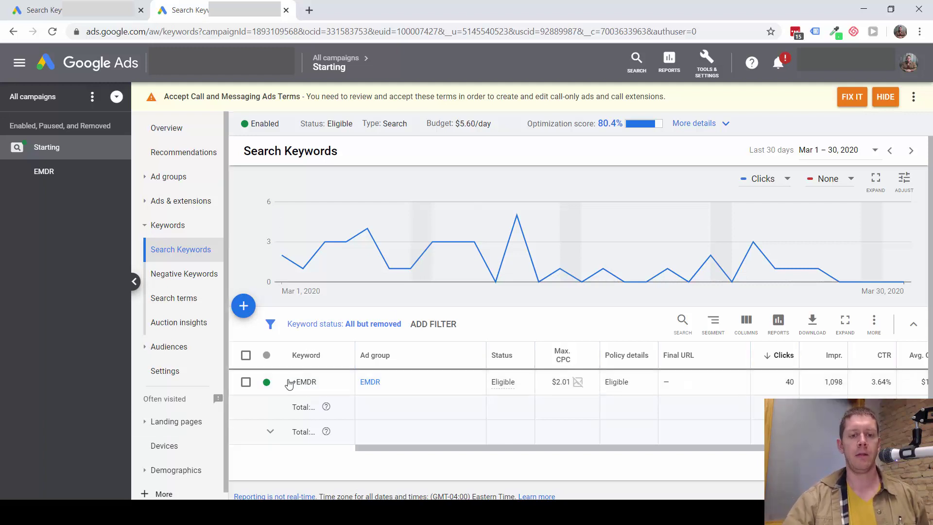
left_click(245, 382)
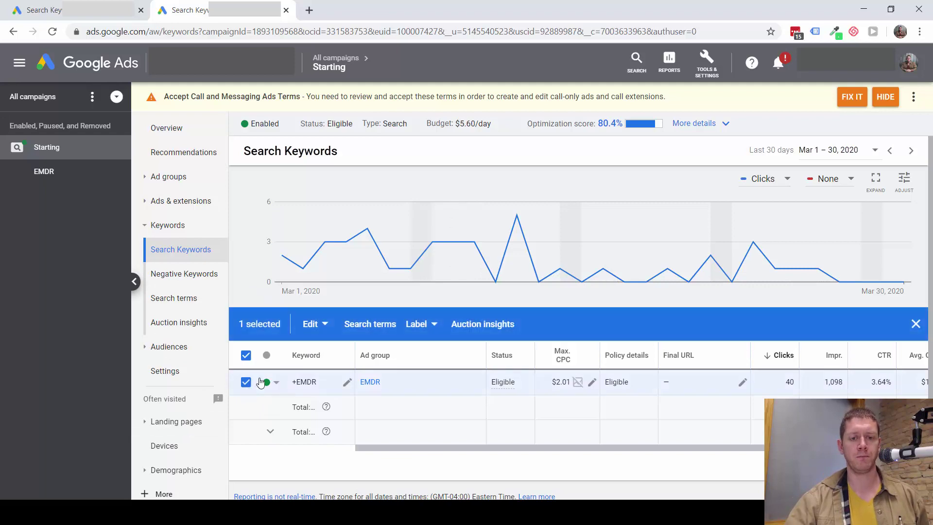
left_click(382, 335)
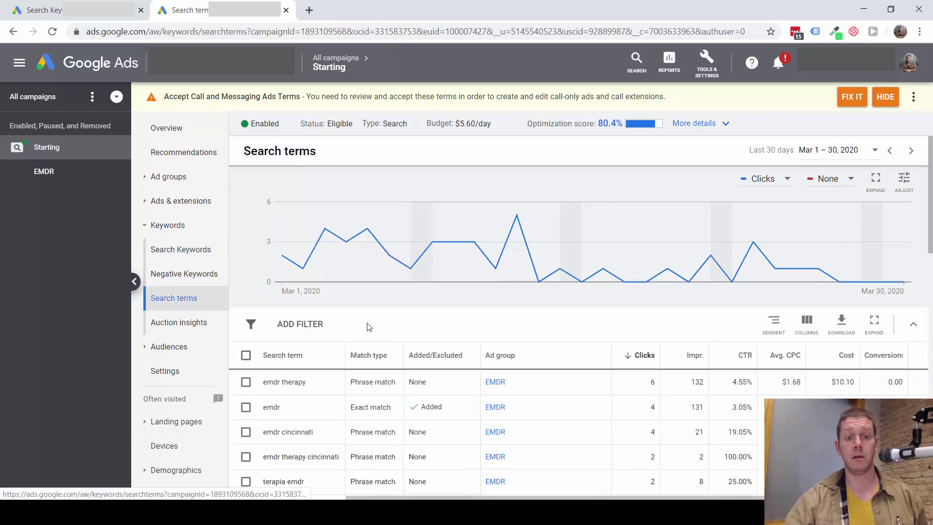
scroll(374, 286, "down", 2)
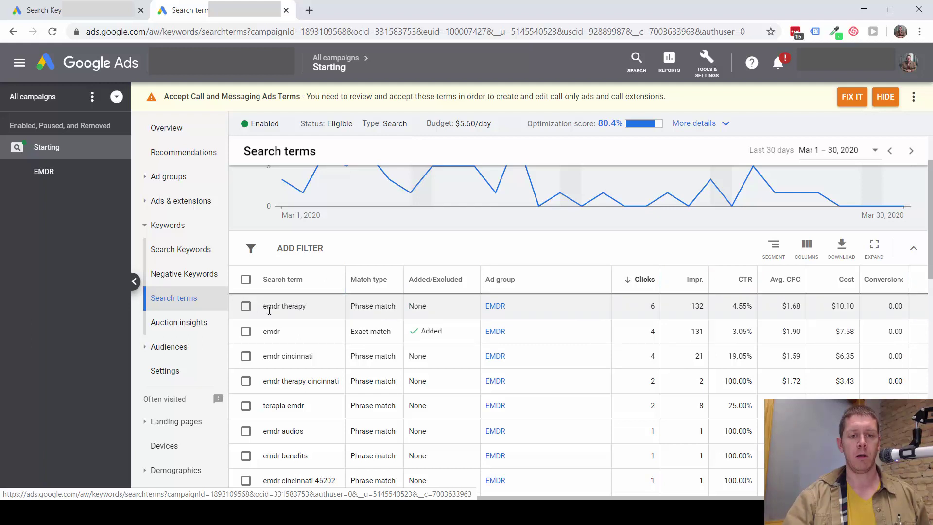
left_click_drag(269, 310, 312, 313)
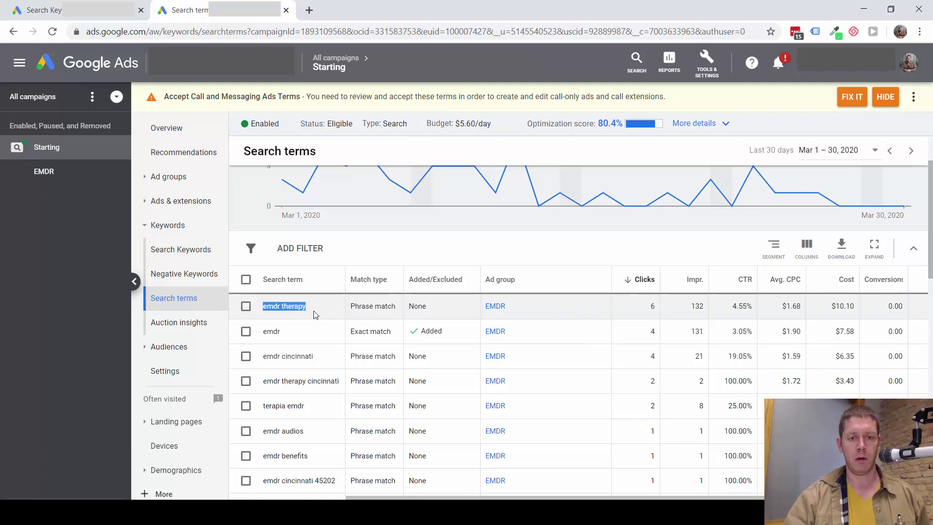
left_click_drag(264, 359, 315, 356)
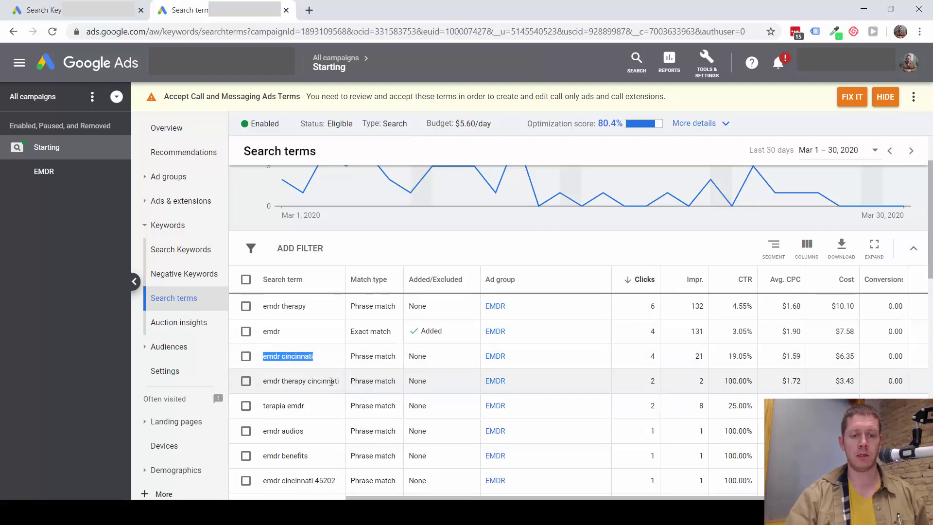
left_click_drag(267, 383, 313, 383)
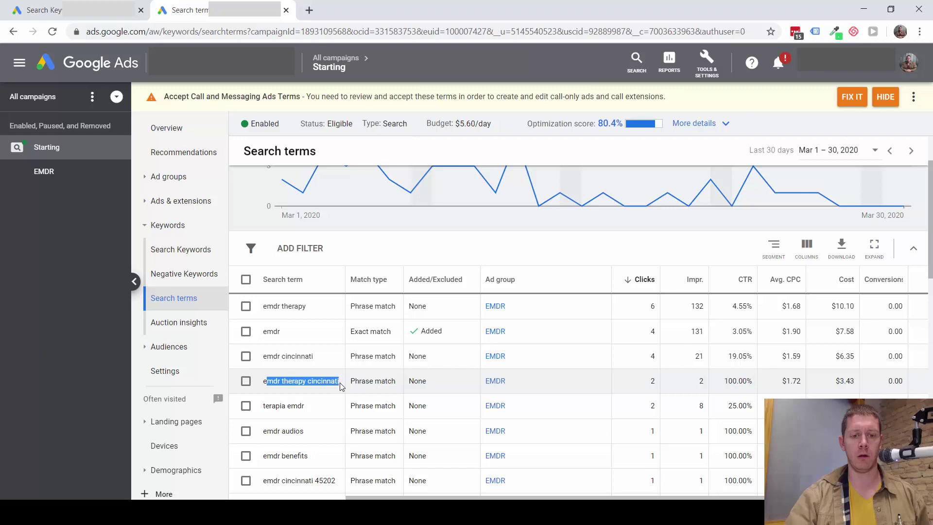
scroll(304, 355, "down", 8)
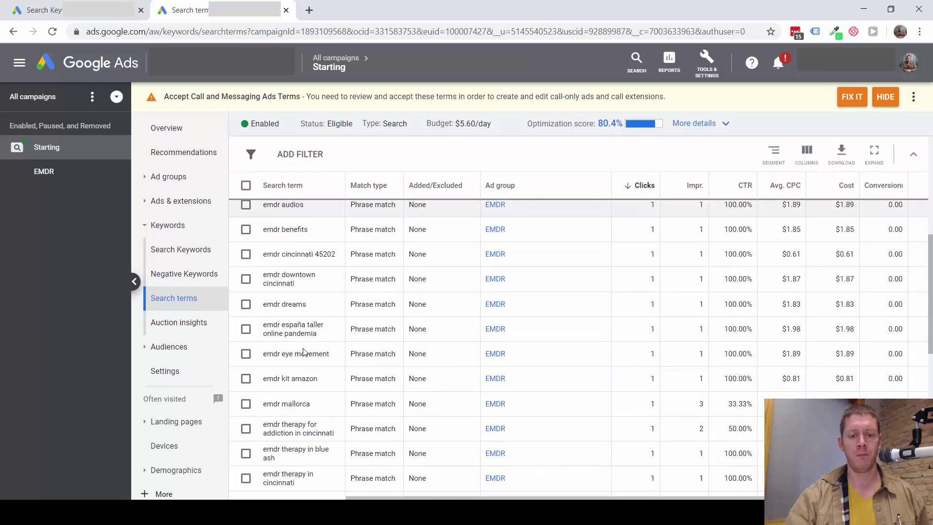
scroll(304, 352, "down", 5)
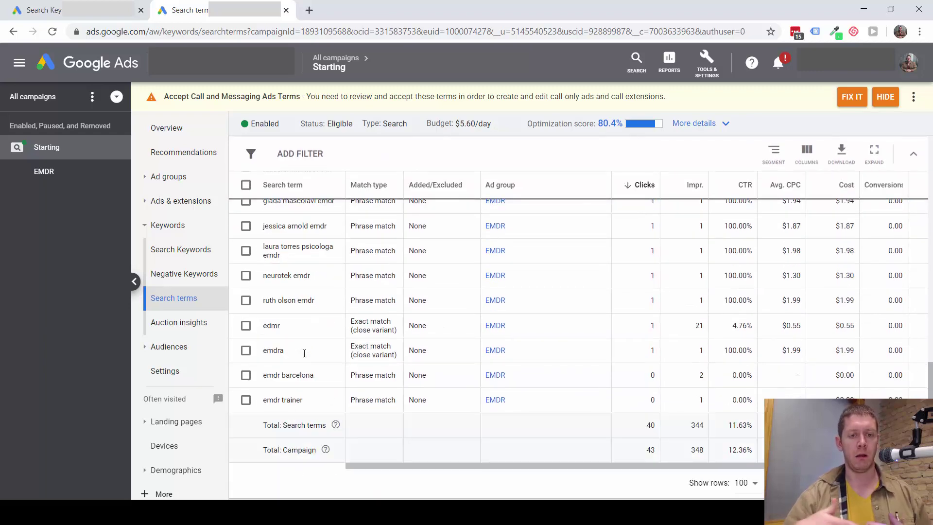
scroll(275, 331, "up", 5)
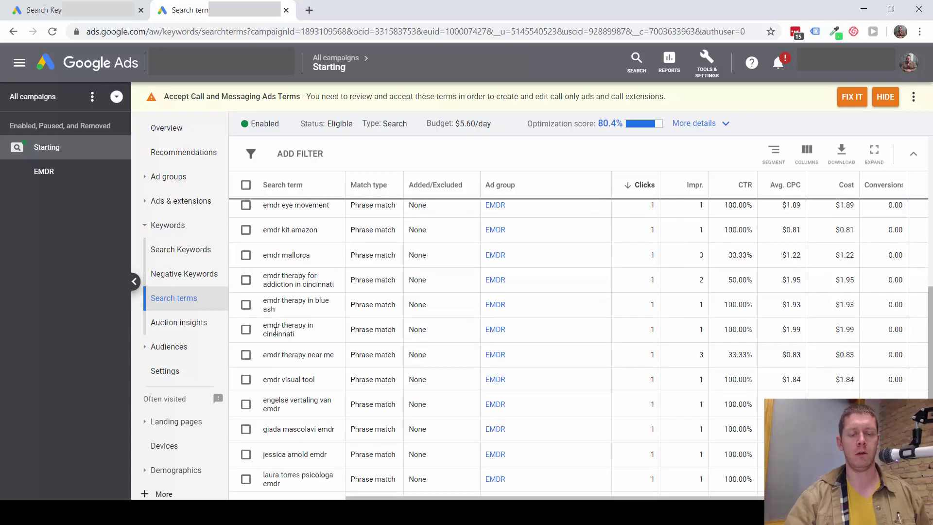
scroll(276, 331, "up", 5)
left_click_drag(266, 308, 339, 308)
scroll(316, 201, "up", 2)
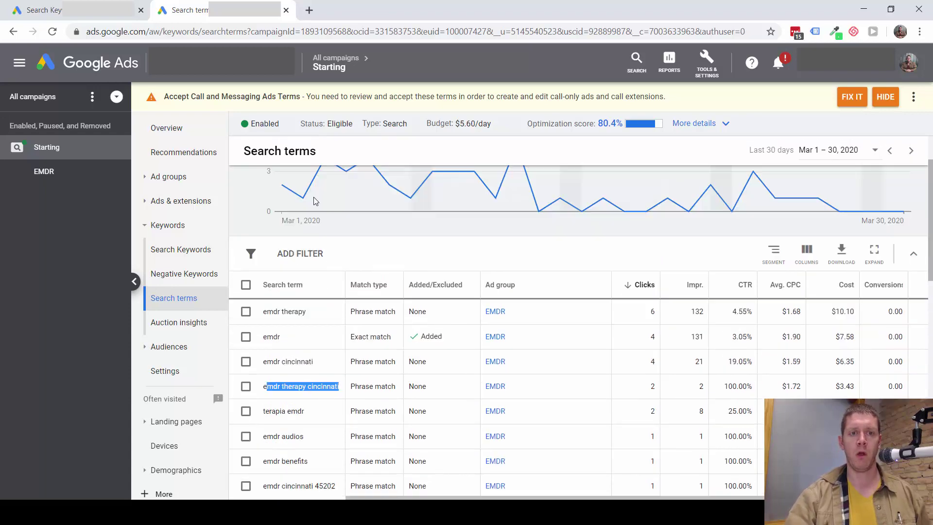
scroll(316, 201, "up", 2)
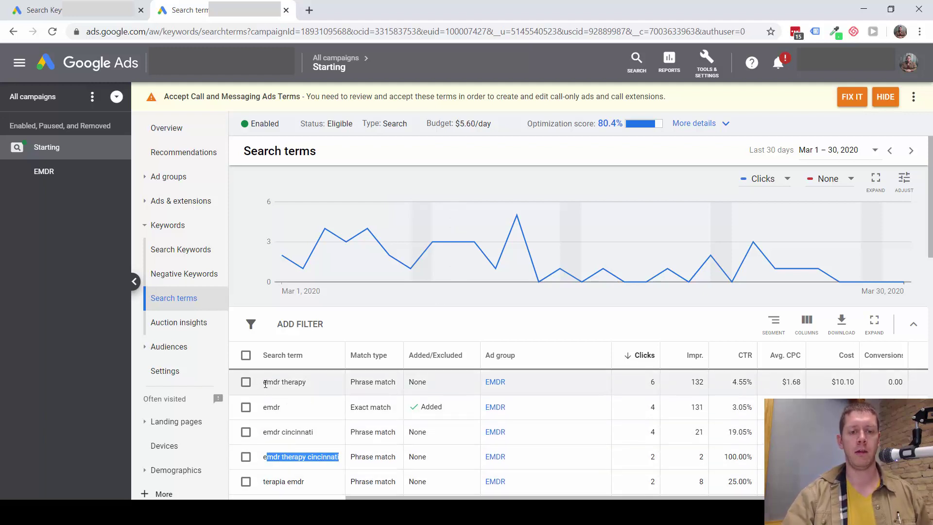
left_click_drag(263, 383, 312, 388)
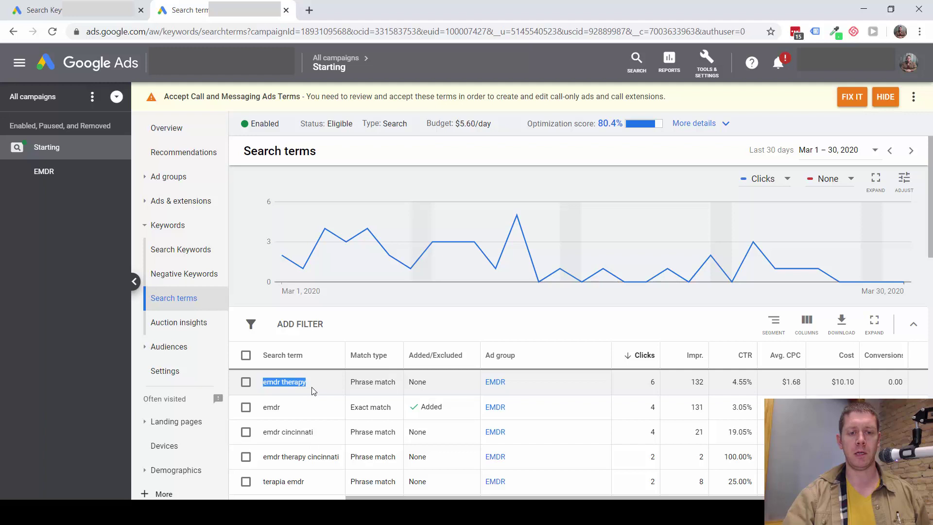
left_click_drag(265, 433, 318, 432)
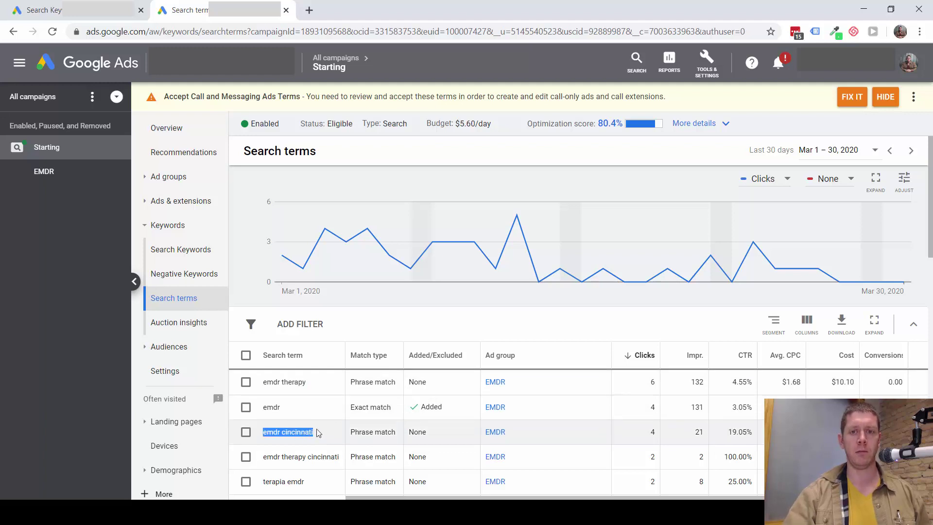
In Keyword Planner, discover new keyword ideas for seeds emdr therapy and emdr cincinnati.
left_click(711, 66)
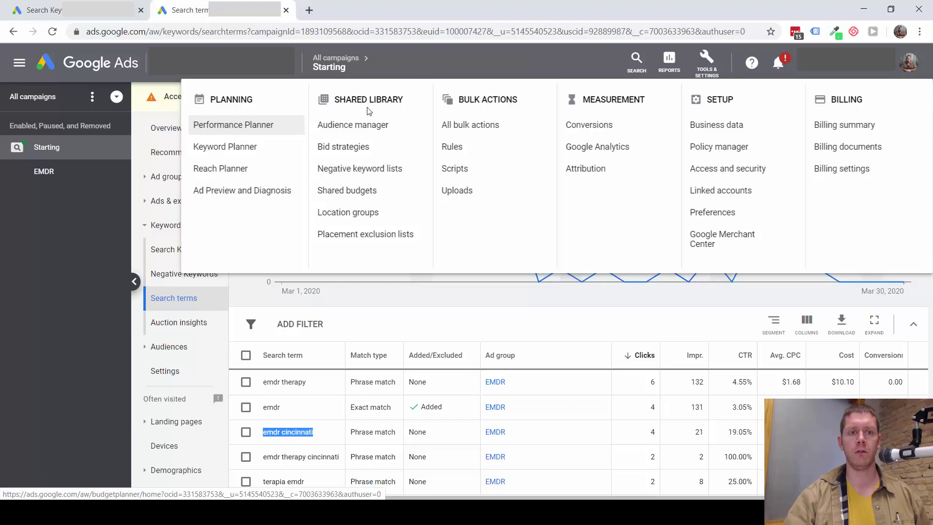
left_click(225, 147)
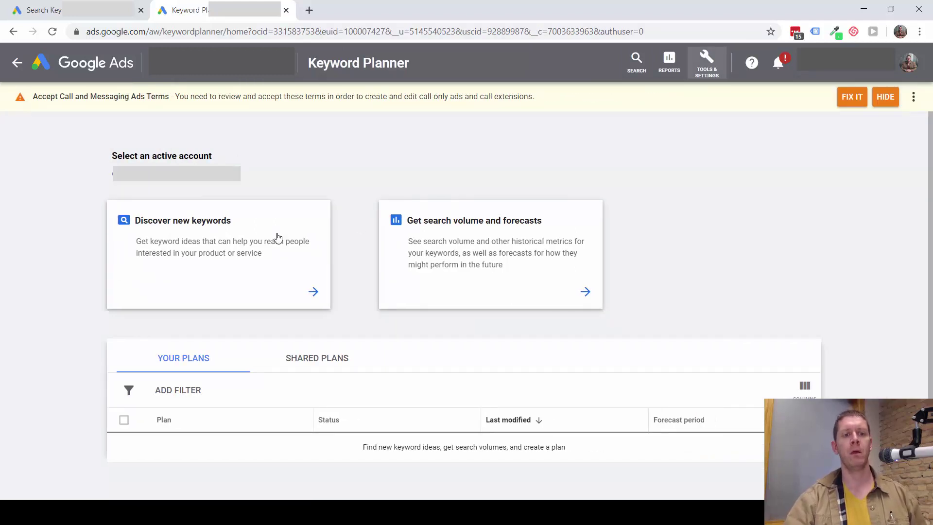
left_click(251, 273)
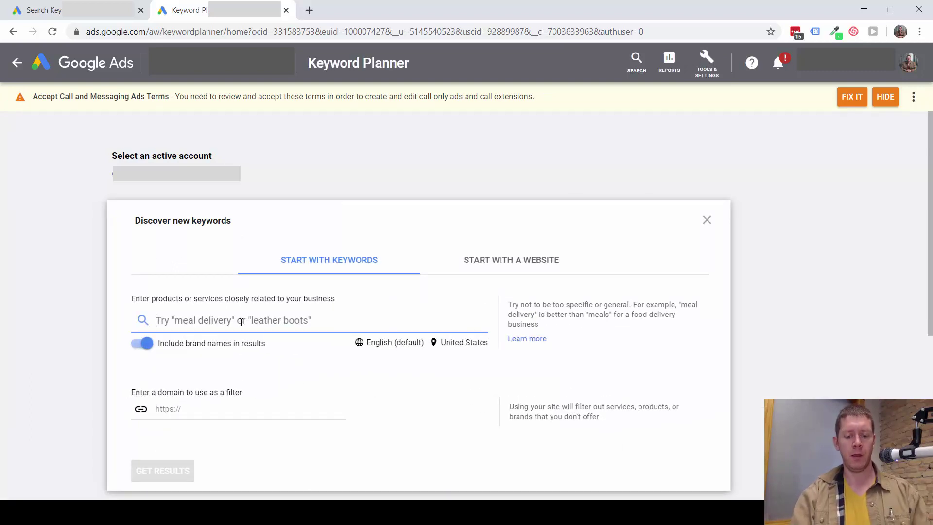
type("emdr thera")
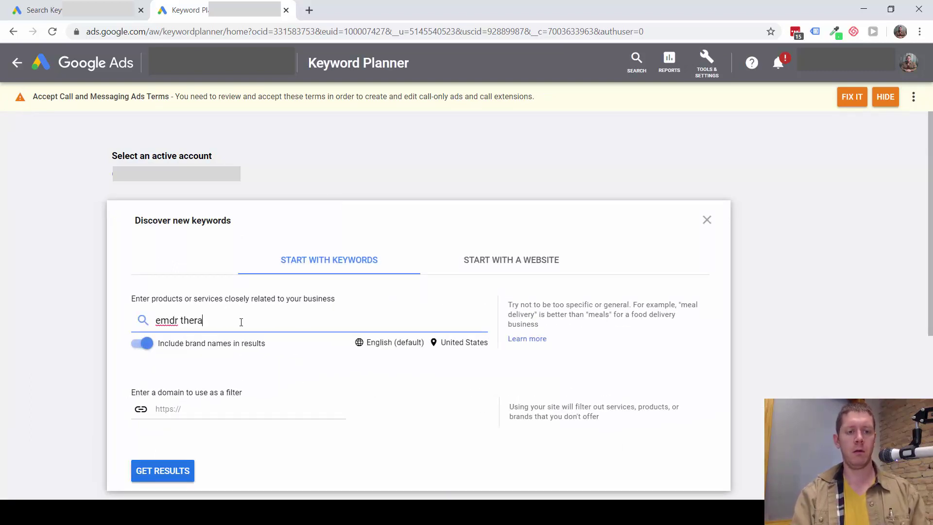
type("py")
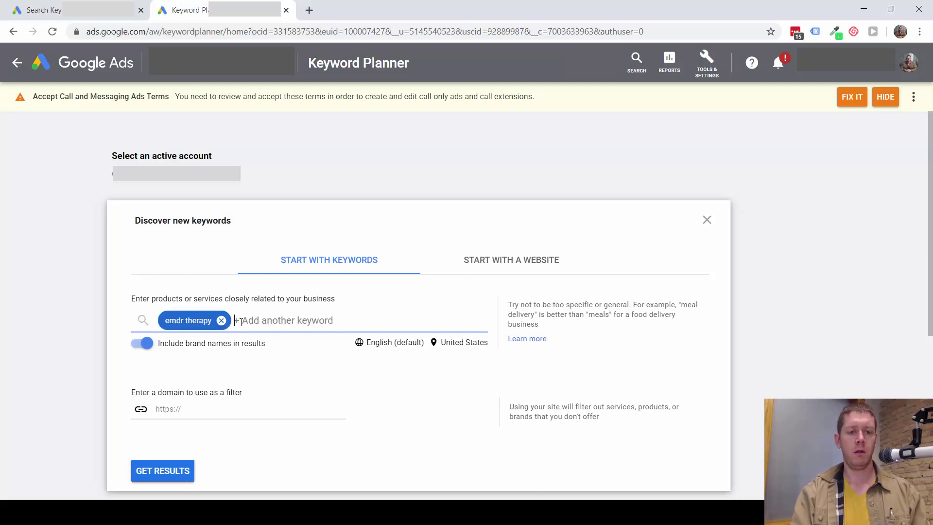
type(",emd")
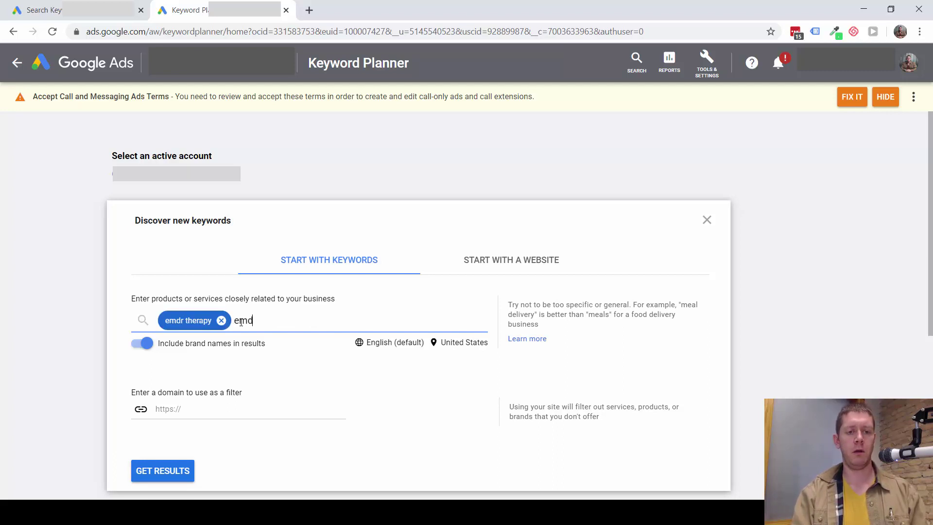
type("r cincinnati")
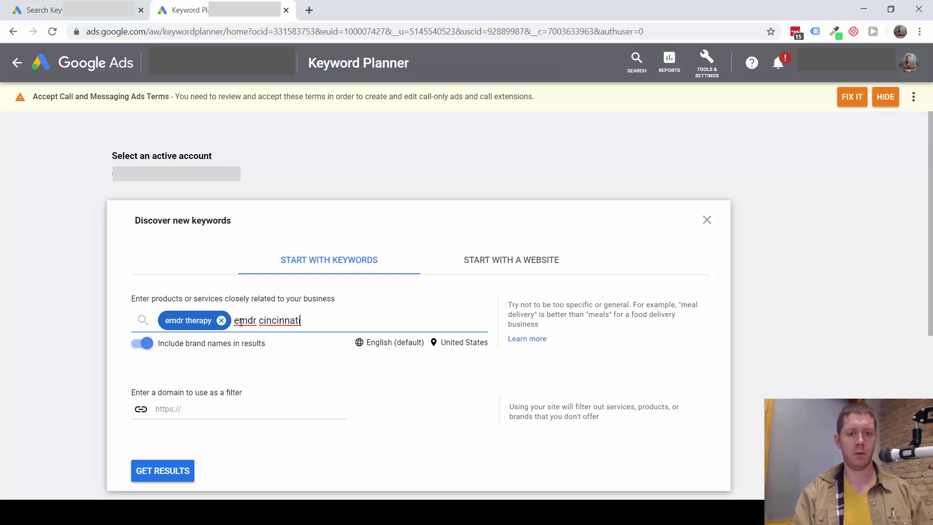
key("Return")
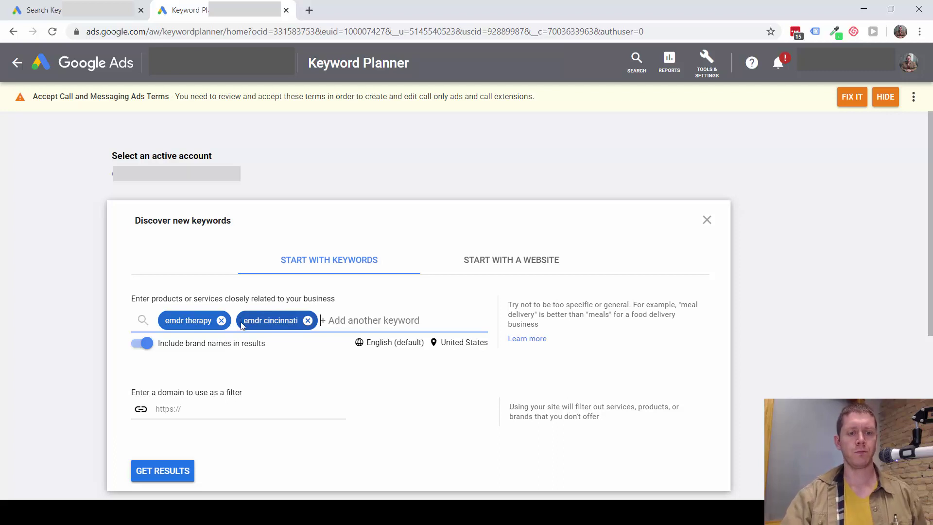
left_click(165, 470)
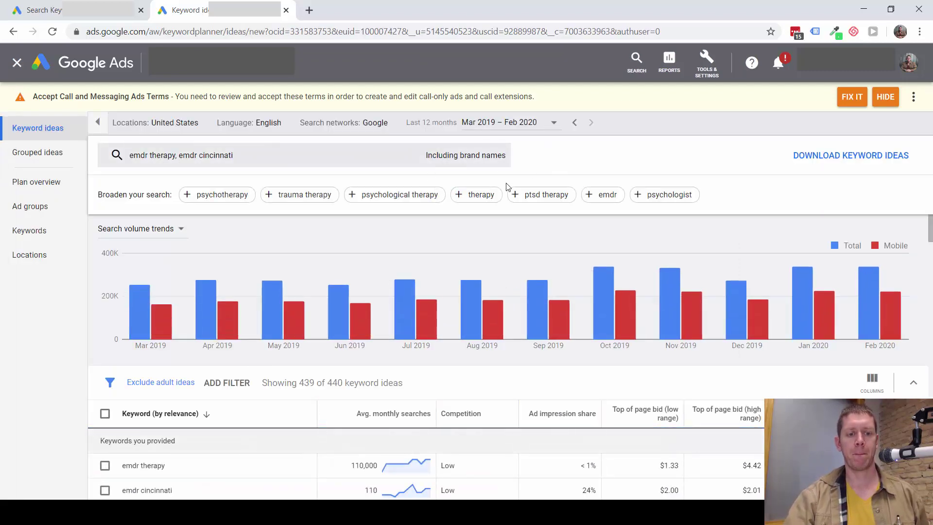
scroll(343, 217, "down", 2)
mouse_move(324, 245)
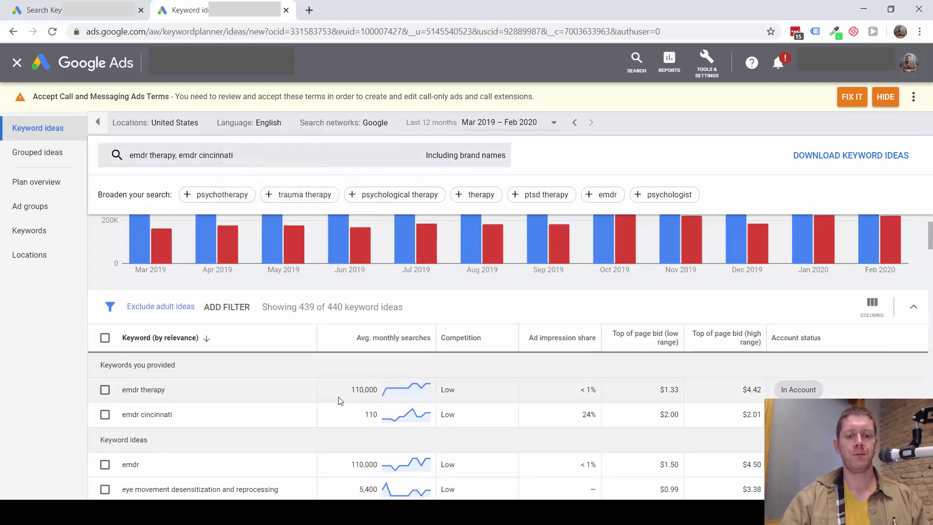
scroll(331, 396, "down", 2)
scroll(194, 360, "down", 2)
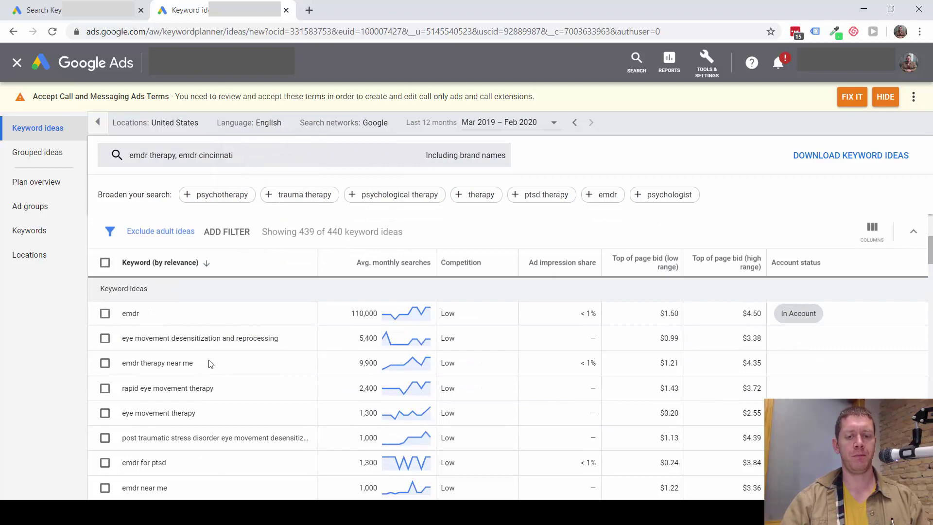
scroll(204, 354, "up", 4)
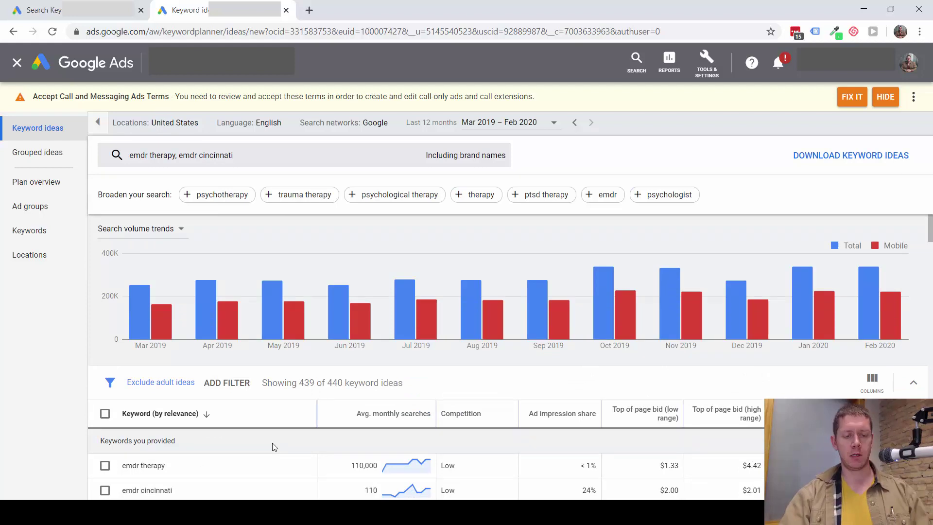
scroll(272, 442, "down", 2)
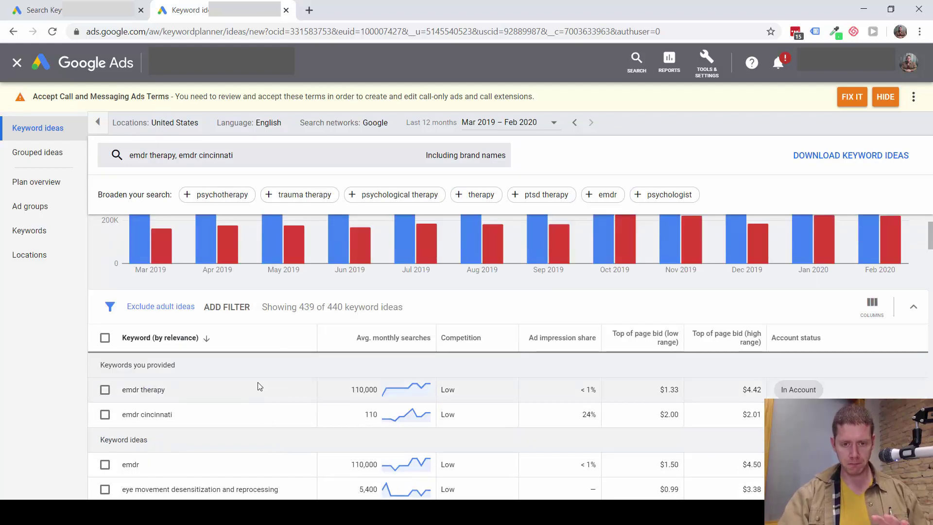
scroll(260, 364, "down", 2)
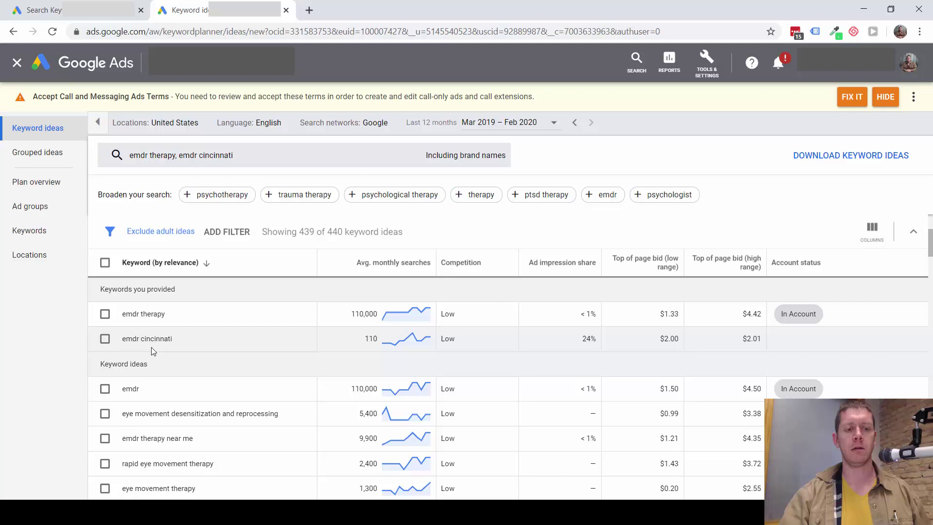
scroll(197, 349, "down", 2)
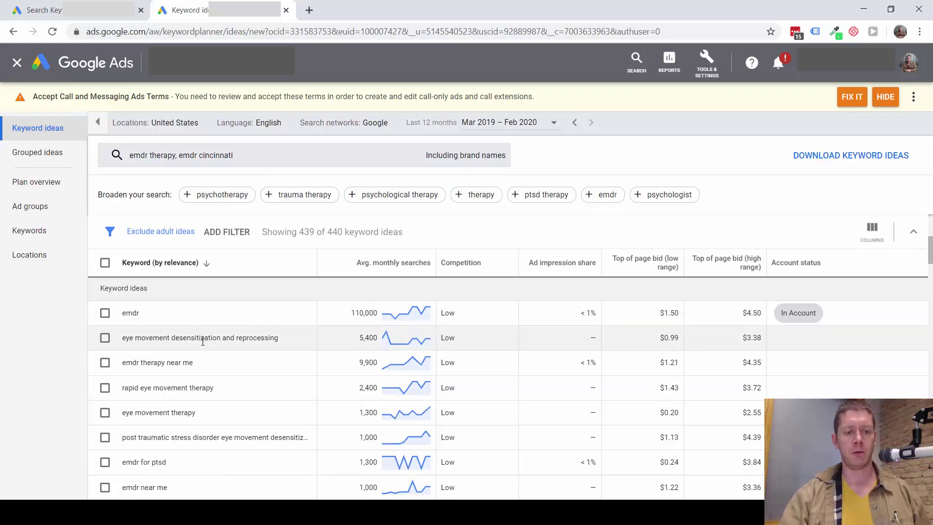
scroll(225, 344, "down", 2)
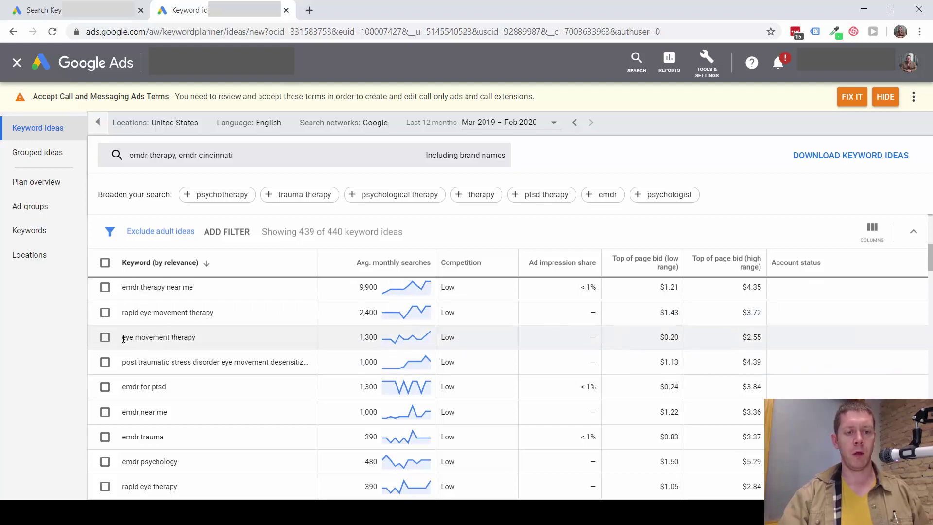
left_click_drag(123, 342, 203, 348)
scroll(199, 335, "up", 4)
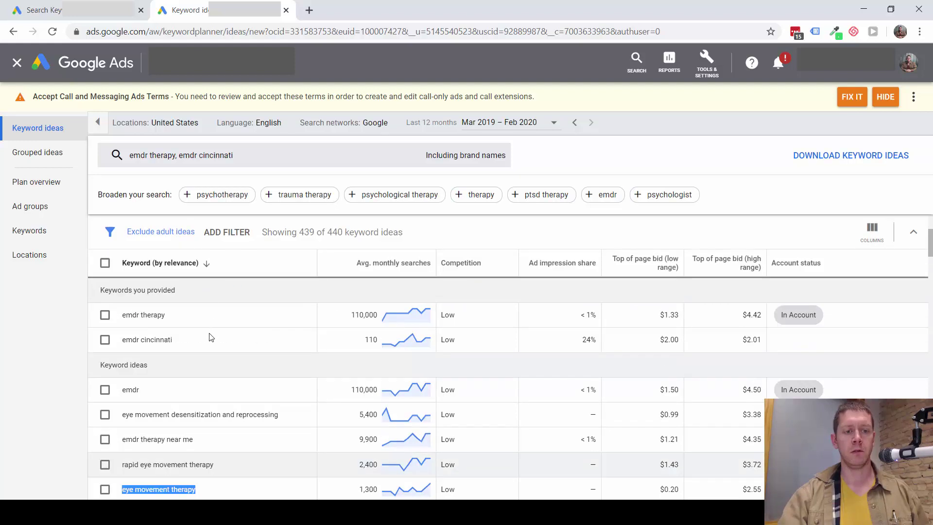
scroll(208, 377, "down", 2)
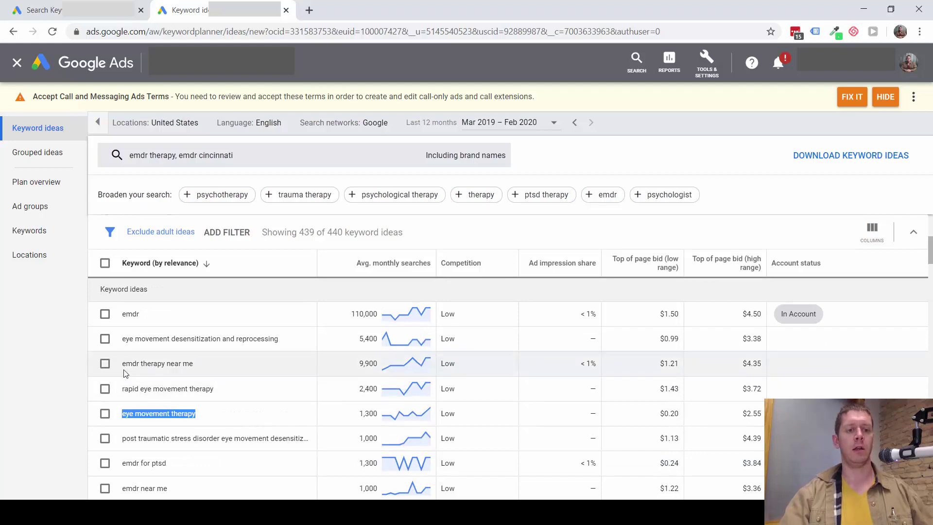
left_click(132, 390)
left_click_drag(123, 391, 196, 394)
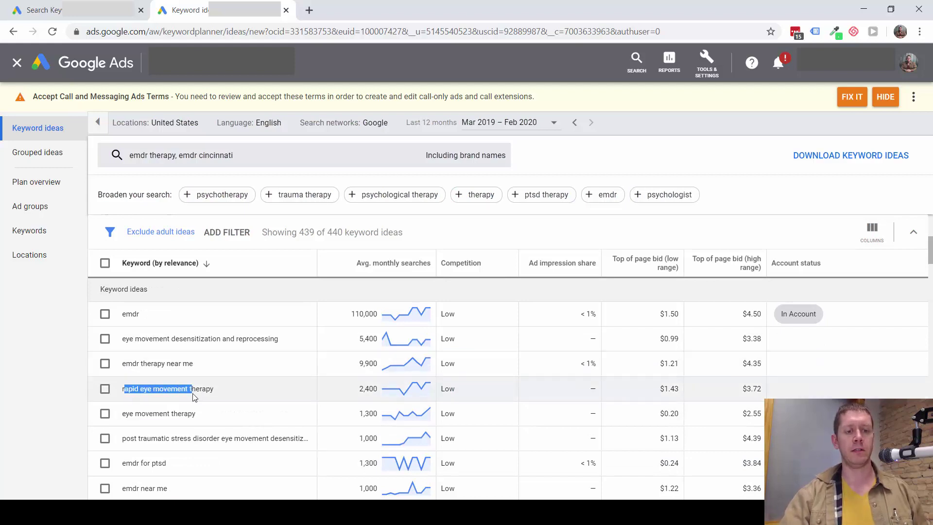
left_click(127, 391)
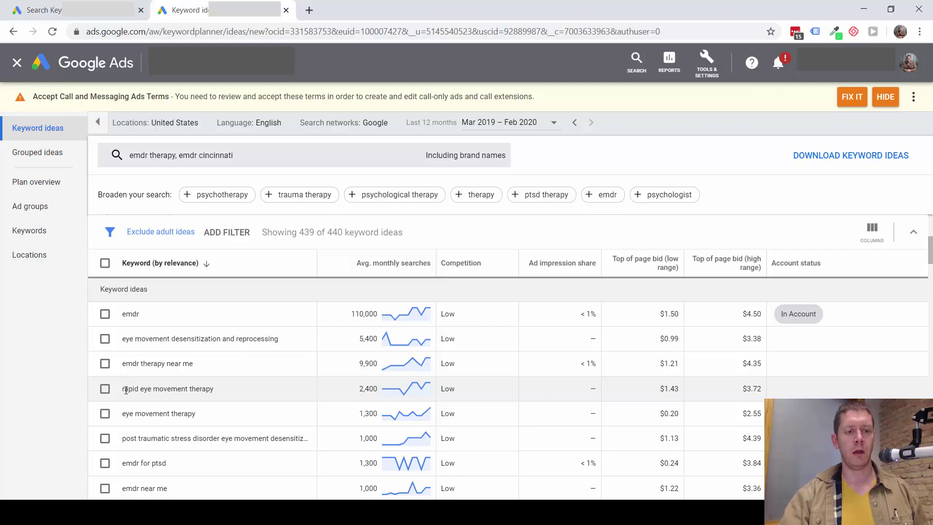
left_click_drag(124, 390, 228, 393)
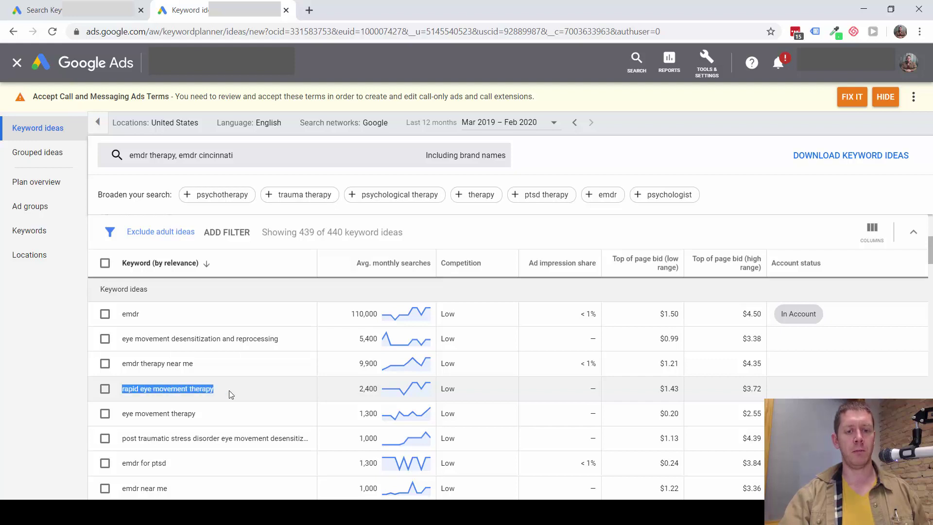
double_click(125, 364)
left_click_drag(123, 390, 210, 394)
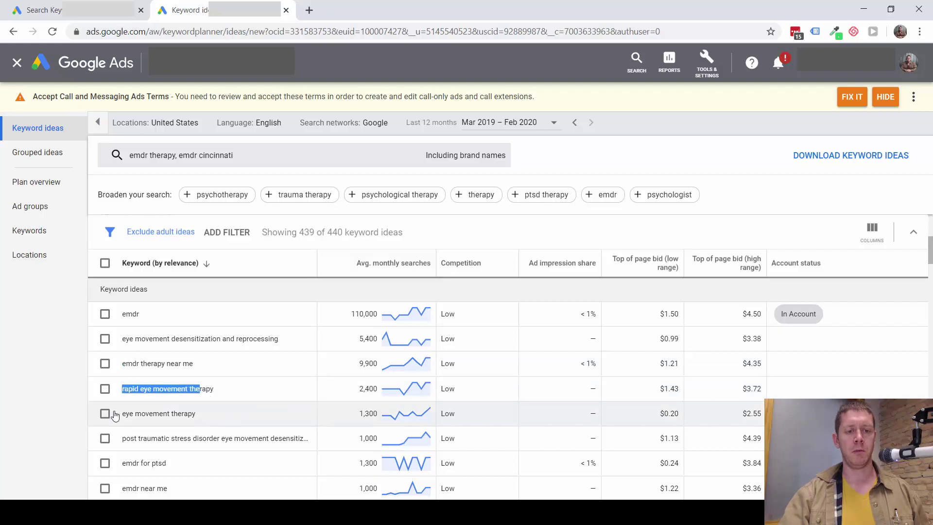
left_click_drag(123, 414, 203, 416)
scroll(196, 373, "down", 2)
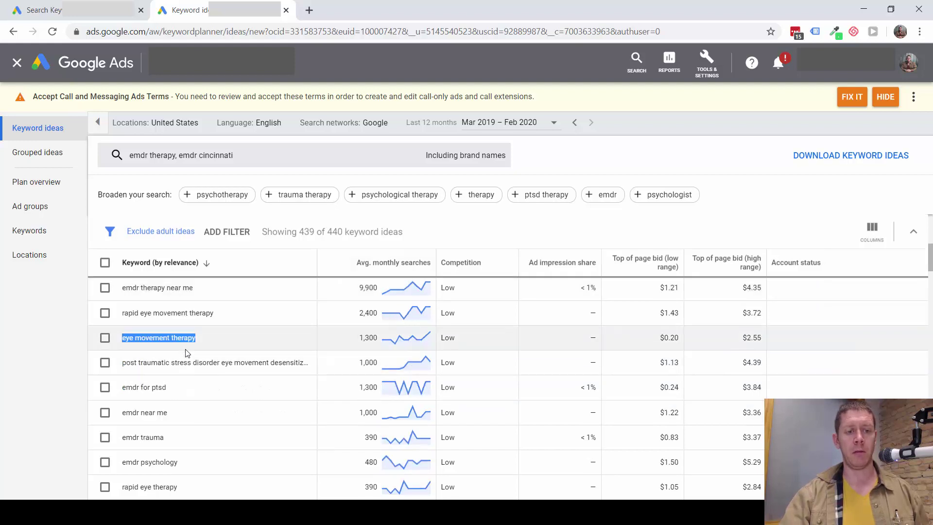
left_click_drag(124, 414, 171, 412)
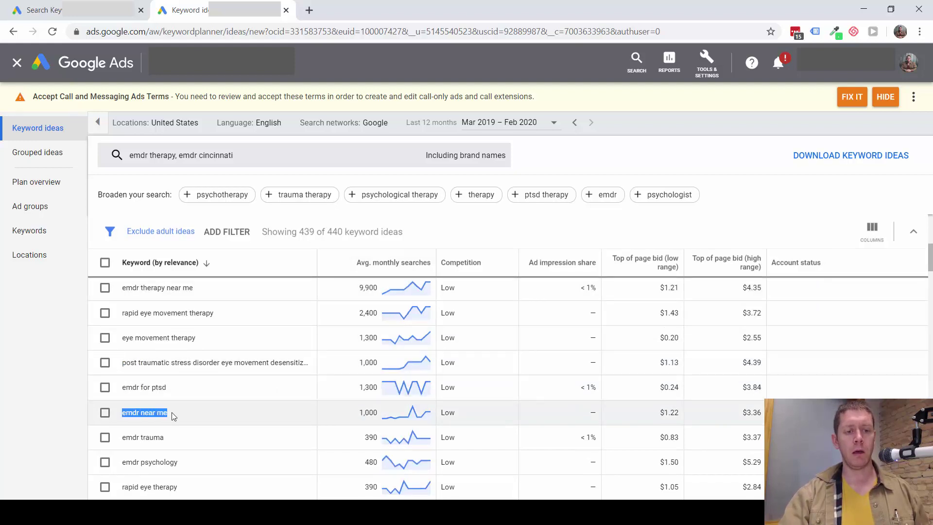
scroll(175, 408, "down", 3)
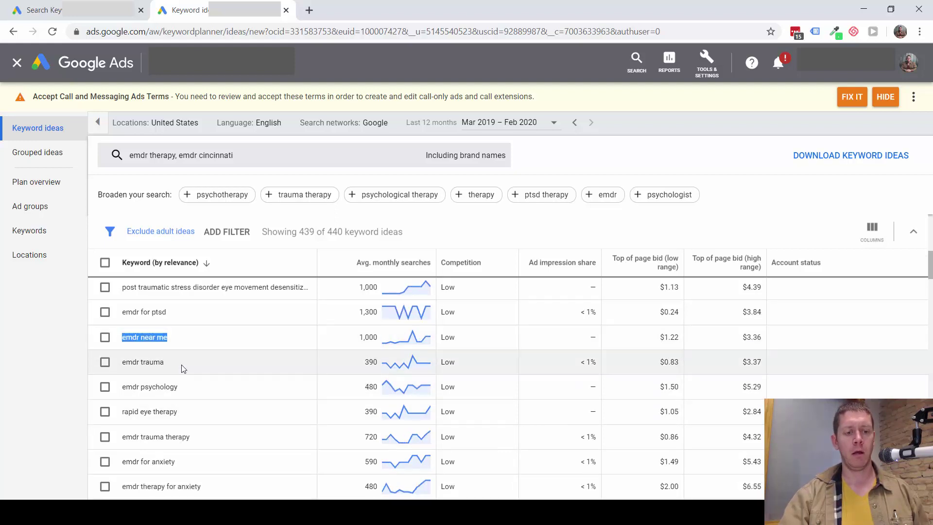
scroll(185, 379, "down", 3)
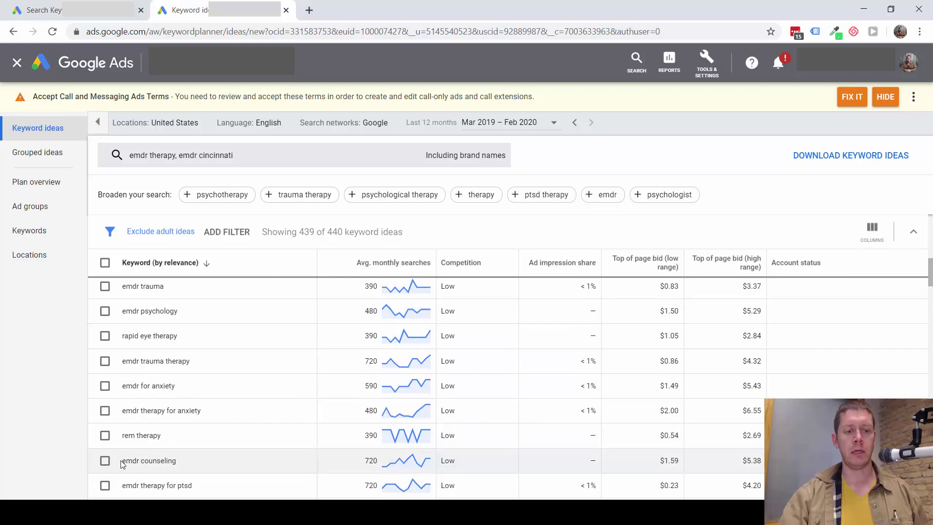
left_click_drag(122, 461, 191, 468)
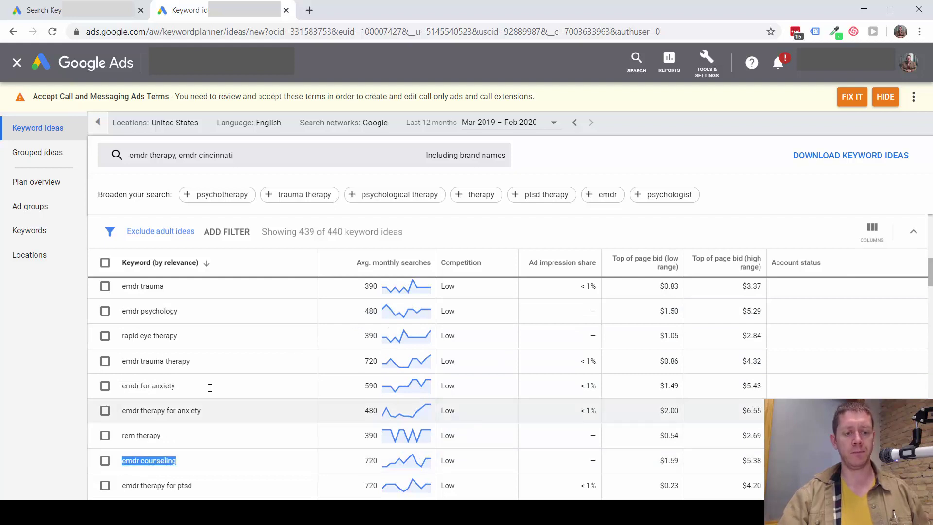
scroll(212, 388, "down", 3)
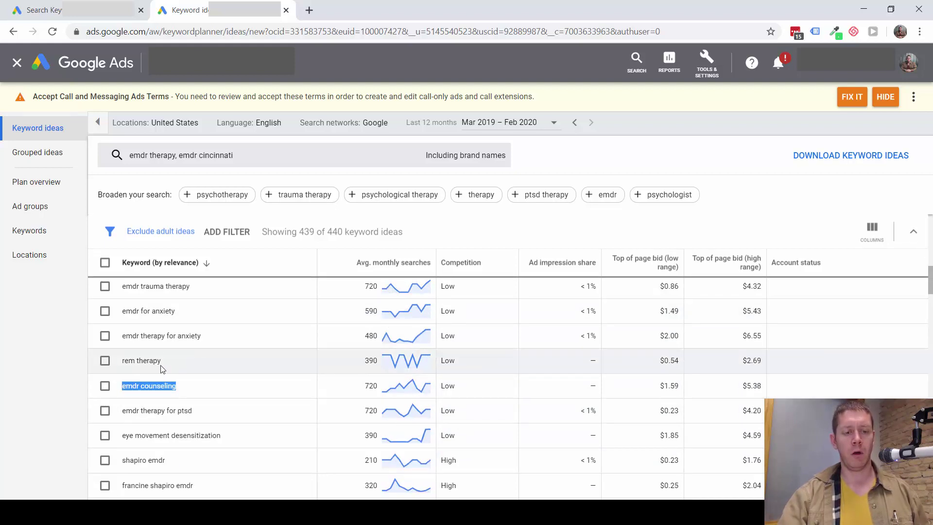
scroll(168, 354, "down", 3)
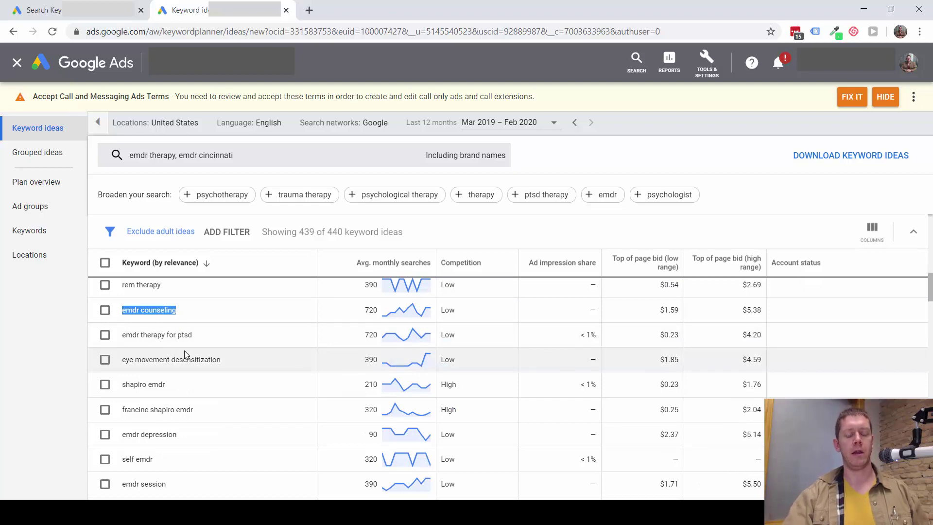
scroll(177, 343, "down", 3)
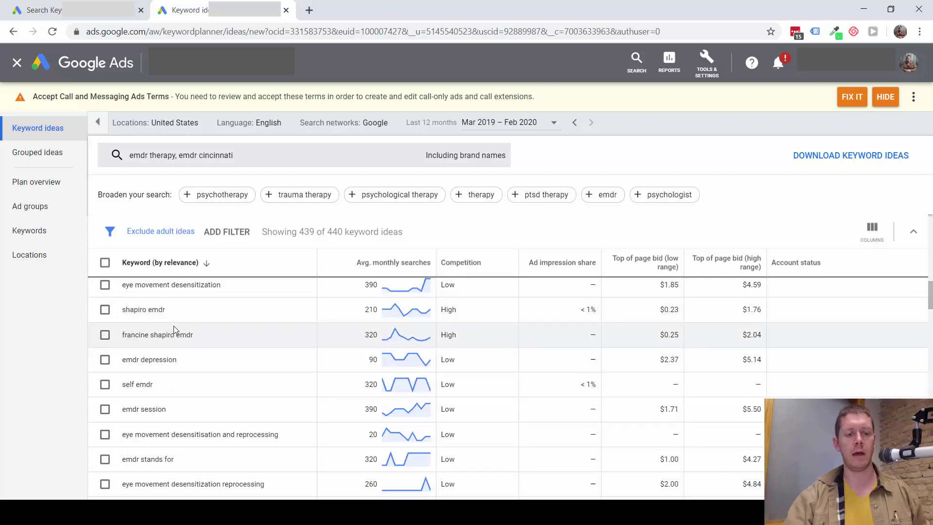
scroll(181, 325, "up", 10)
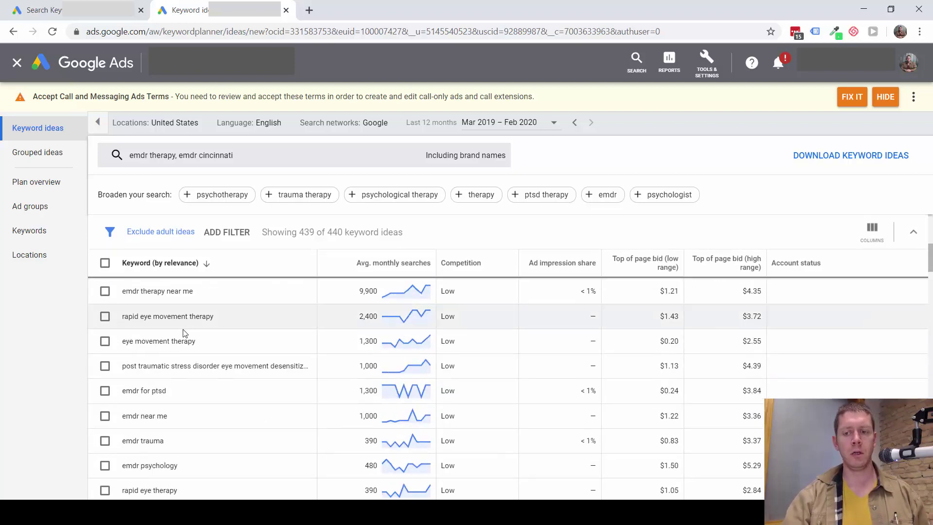
scroll(183, 334, "down", 3)
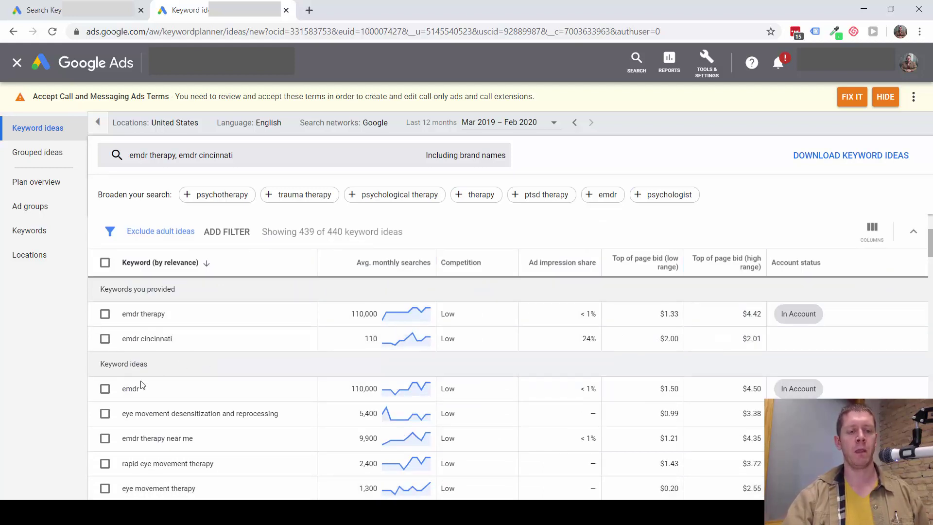
Browse the emdr keyword ideas and copy the phrase rapid eye movement therapy.
double_click(126, 392)
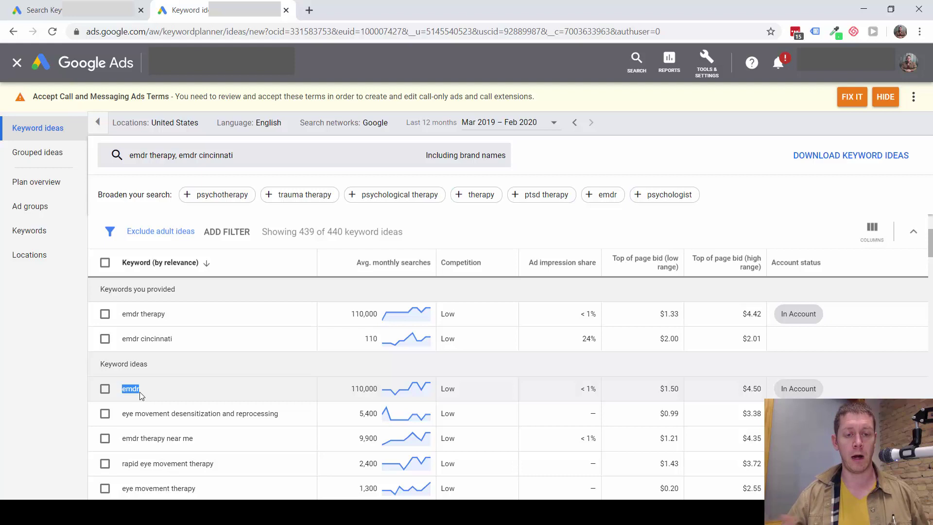
scroll(116, 405, "down", 2)
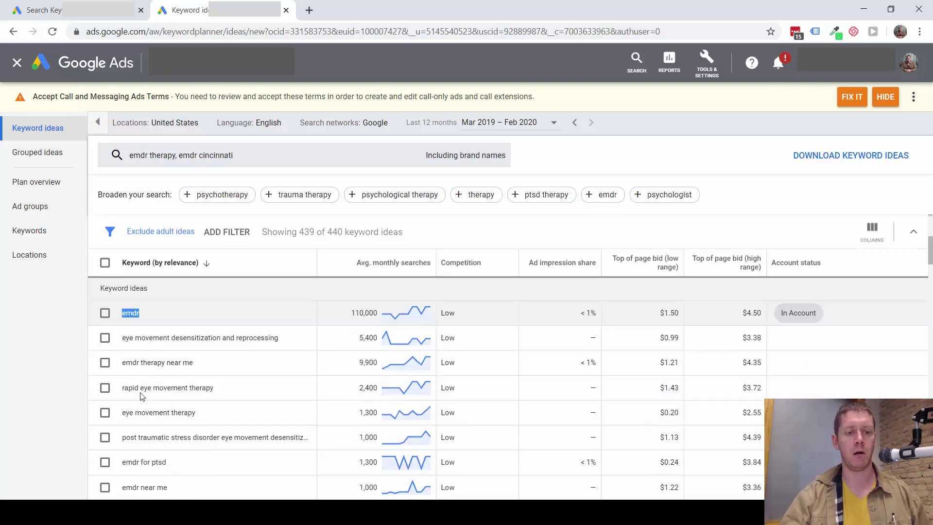
left_click(153, 338)
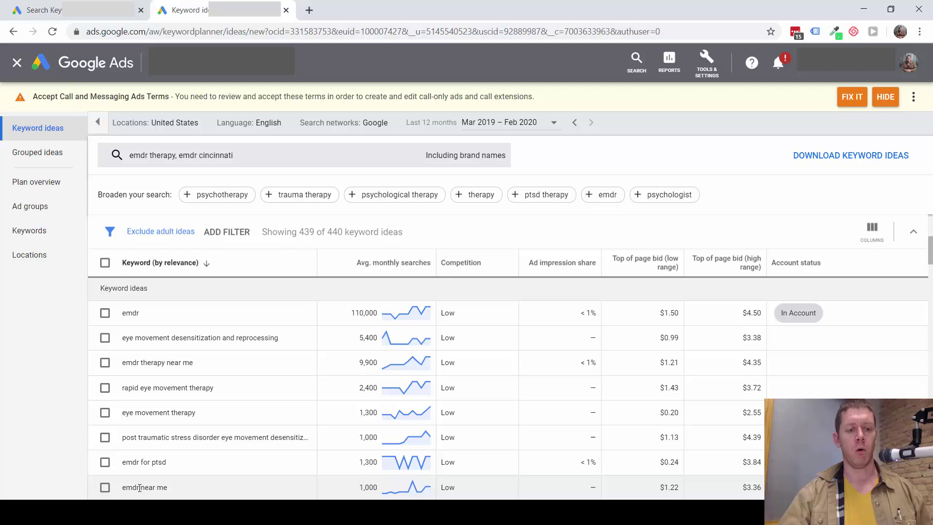
left_click_drag(143, 489, 174, 451)
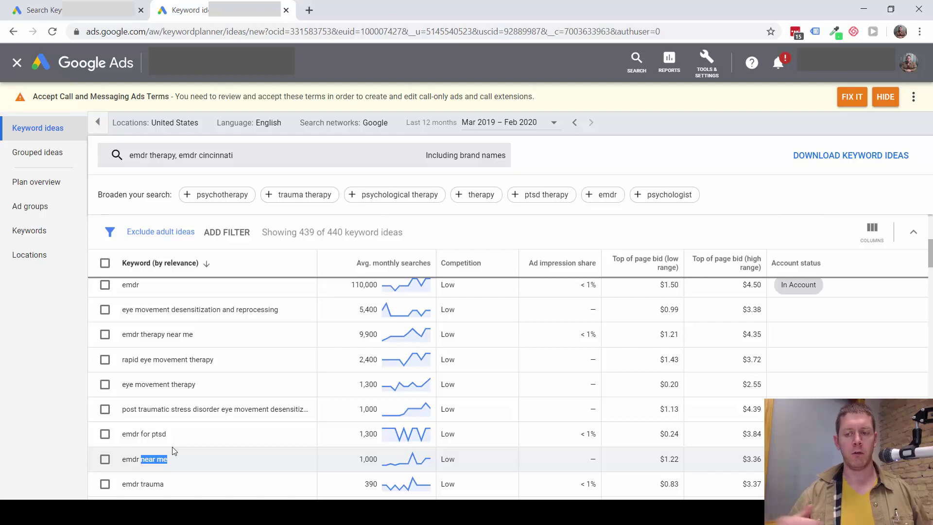
scroll(316, 419, "up", 2)
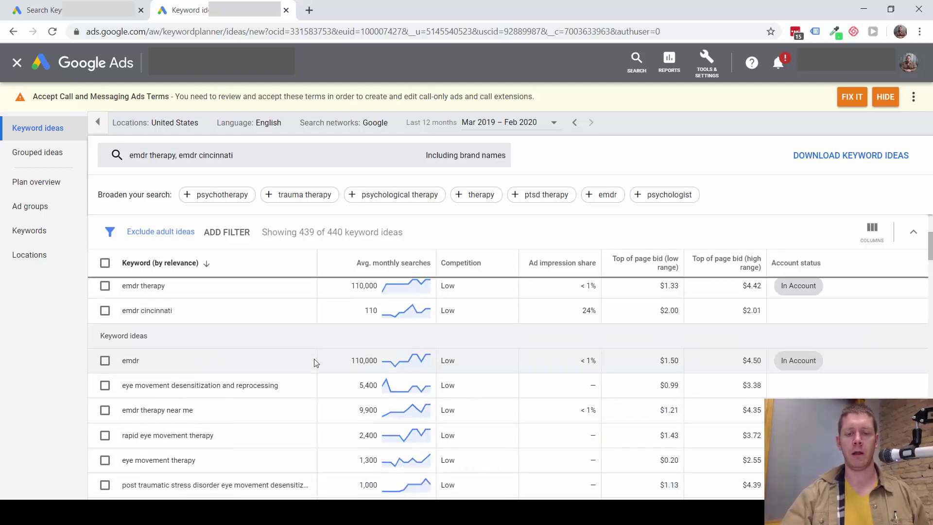
scroll(312, 383, "up", 3)
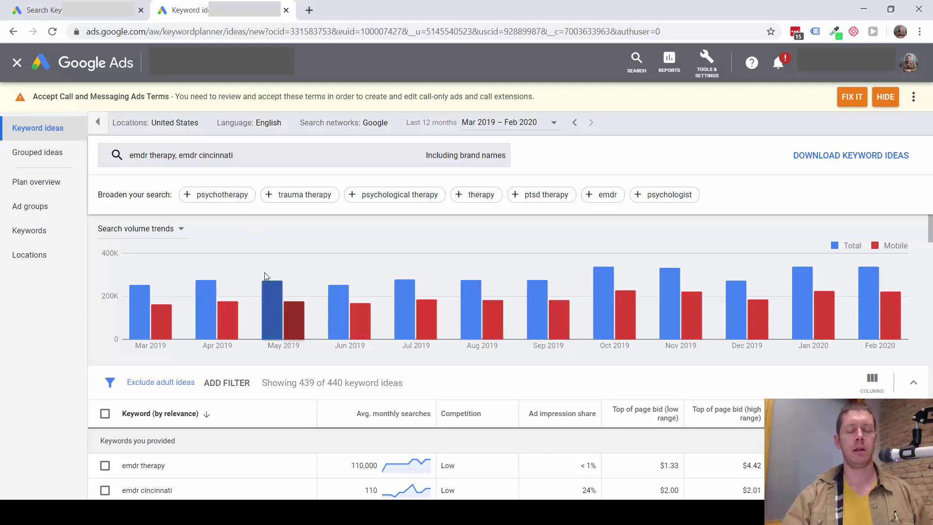
scroll(297, 317, "down", 3)
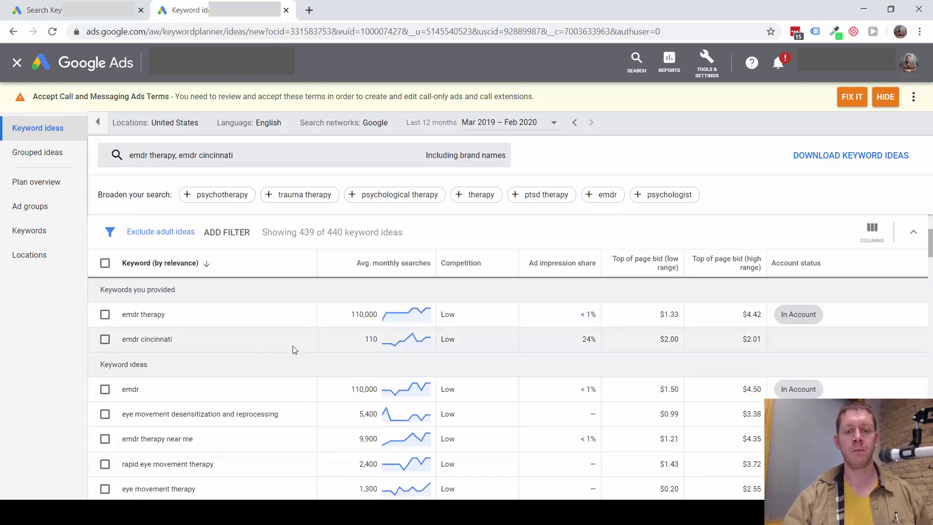
scroll(294, 349, "down", 2)
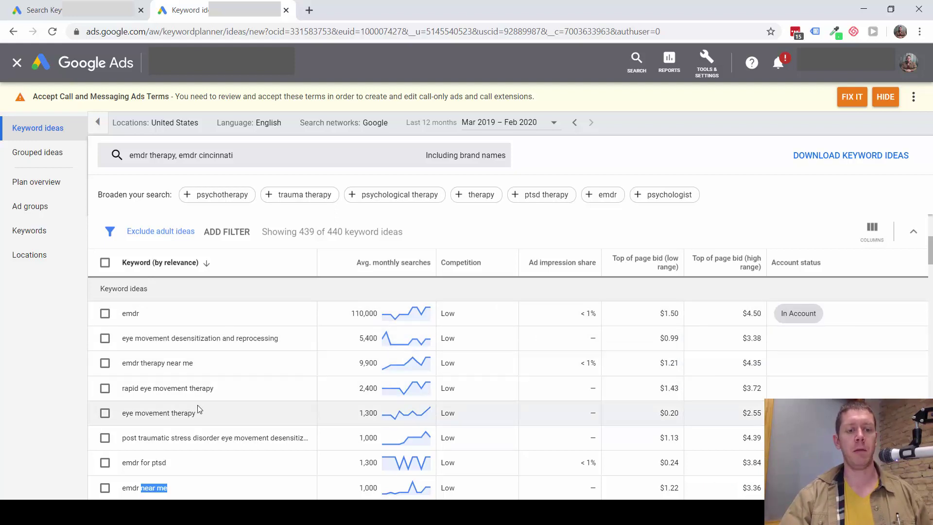
left_click_drag(217, 389, 121, 390)
key("ctrl+c")
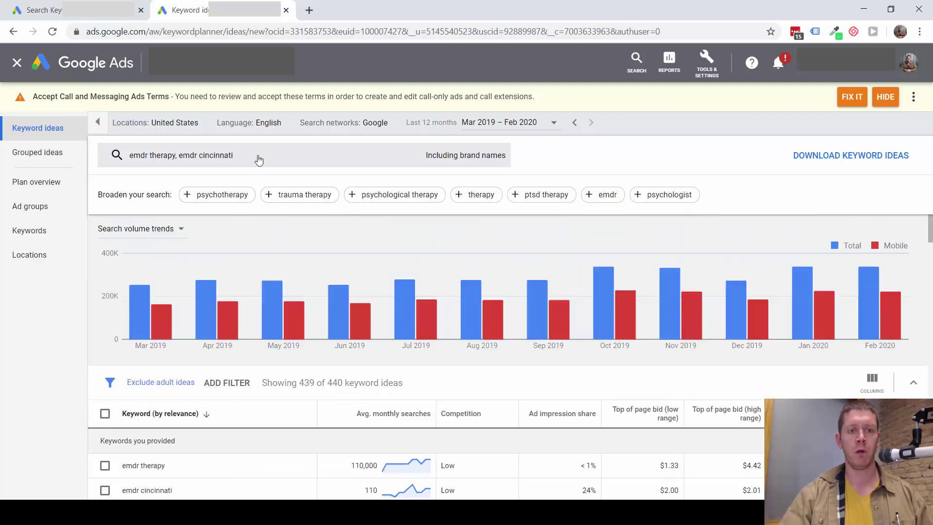
Replace the emdr seeds with 'rapid eye movement therapy' and get new results.
left_click(286, 161)
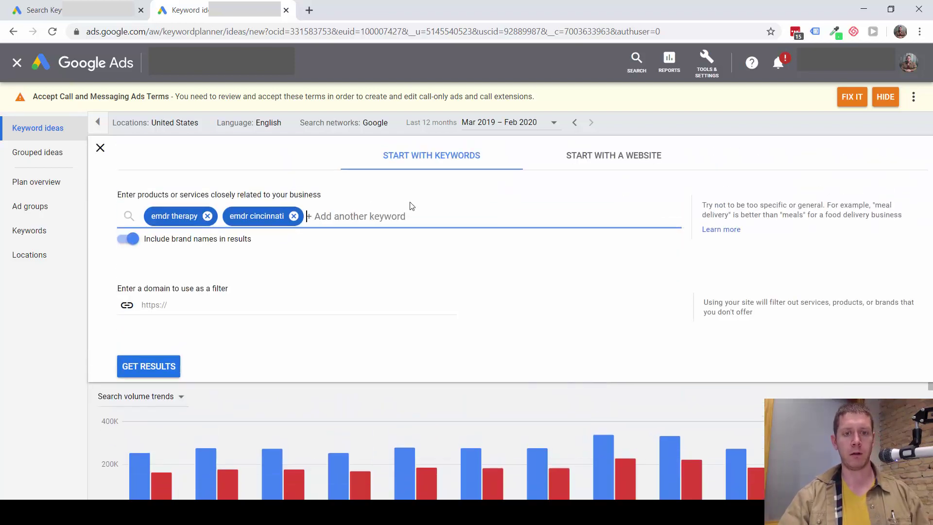
key("ctrl+v")
left_click(293, 216)
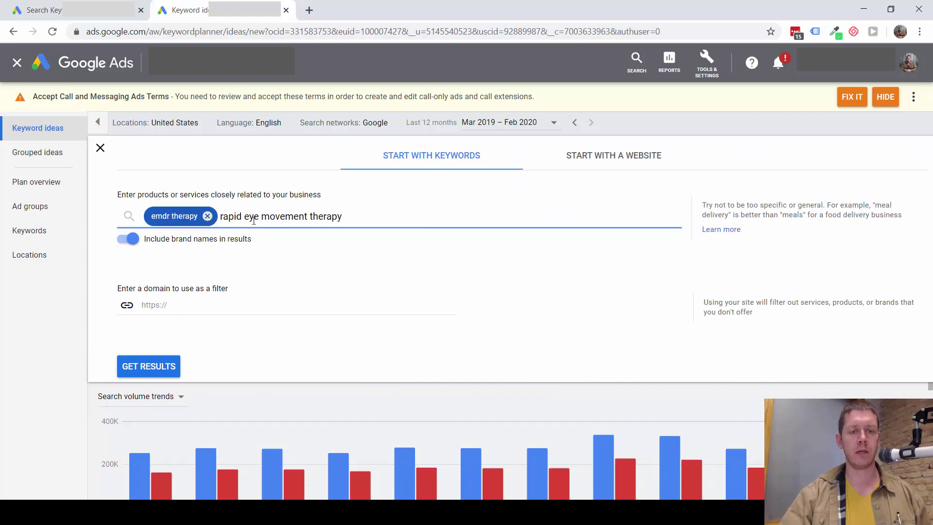
left_click(207, 216)
key("Return")
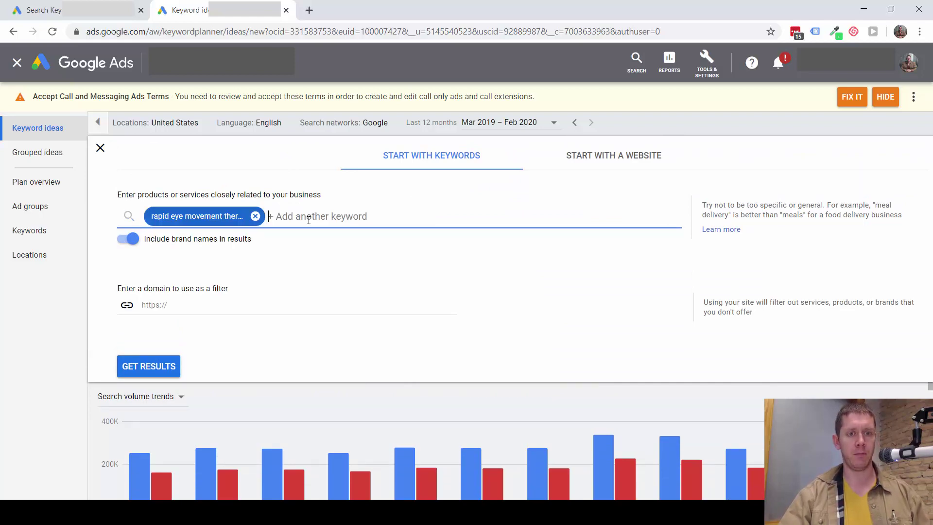
left_click(159, 368)
scroll(319, 287, "down", 2)
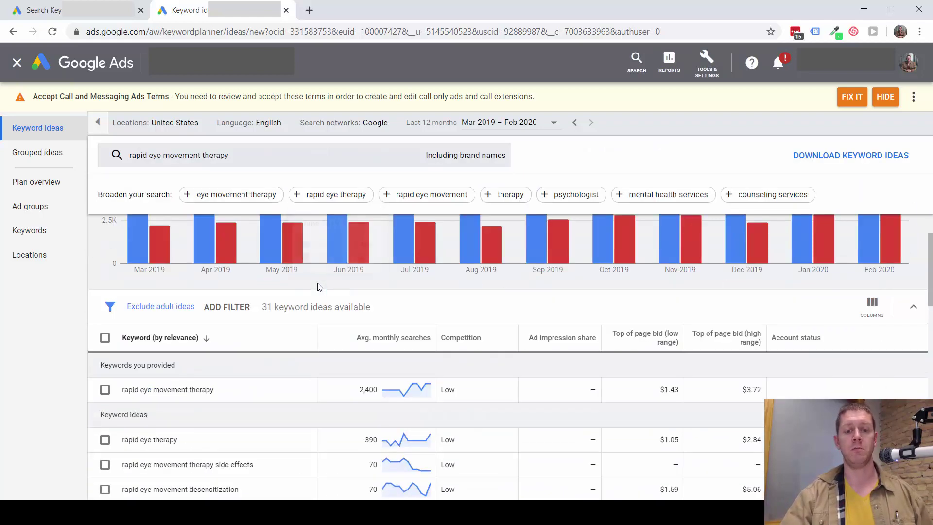
scroll(319, 287, "down", 2)
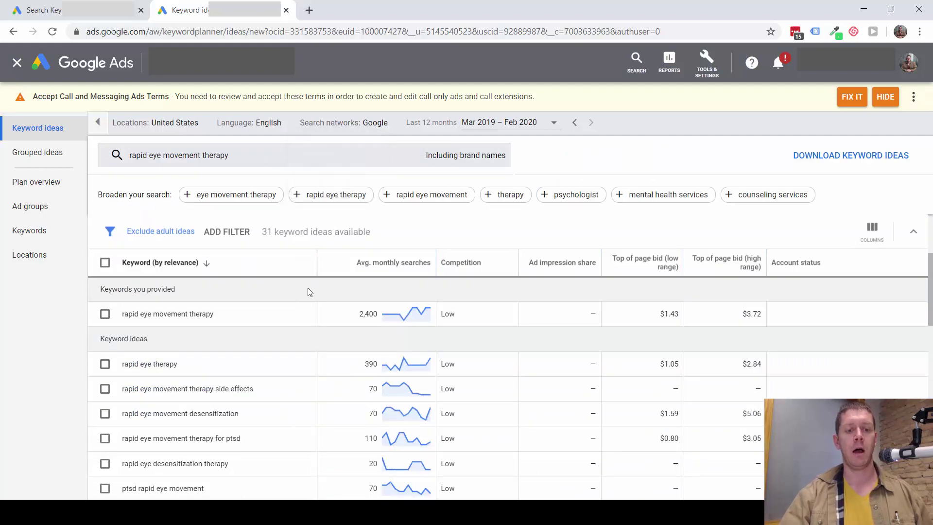
scroll(211, 358, "down", 2)
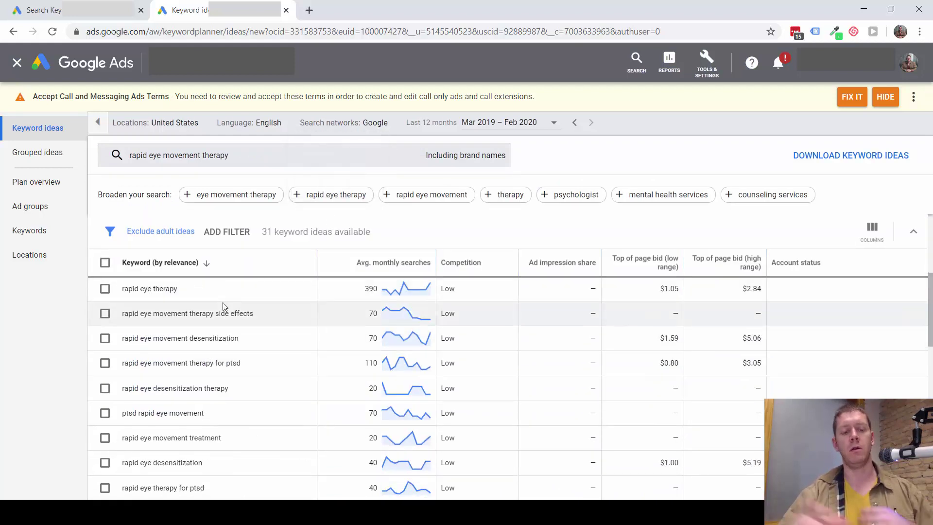